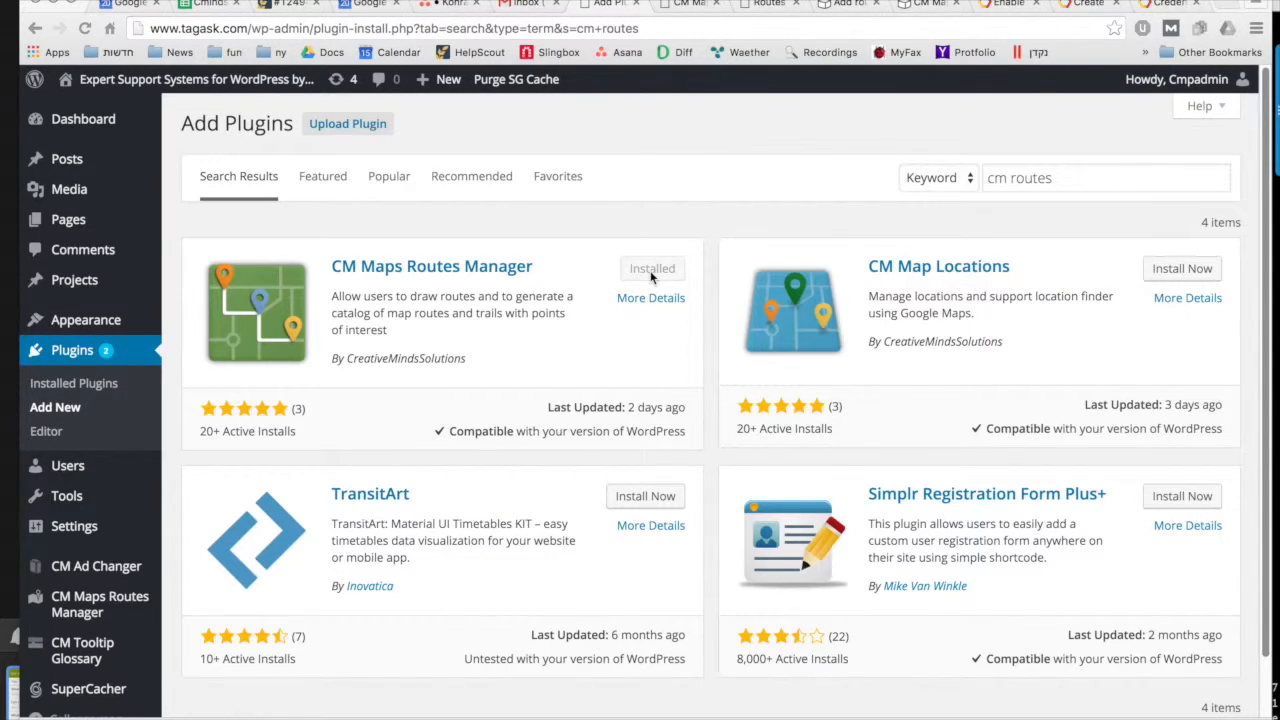
Open the CM Maps Routes Manager settings and follow the API key link to register a new project in the Google Developers Console.
{"action": "left_click", "coordinate": [684, 6]}
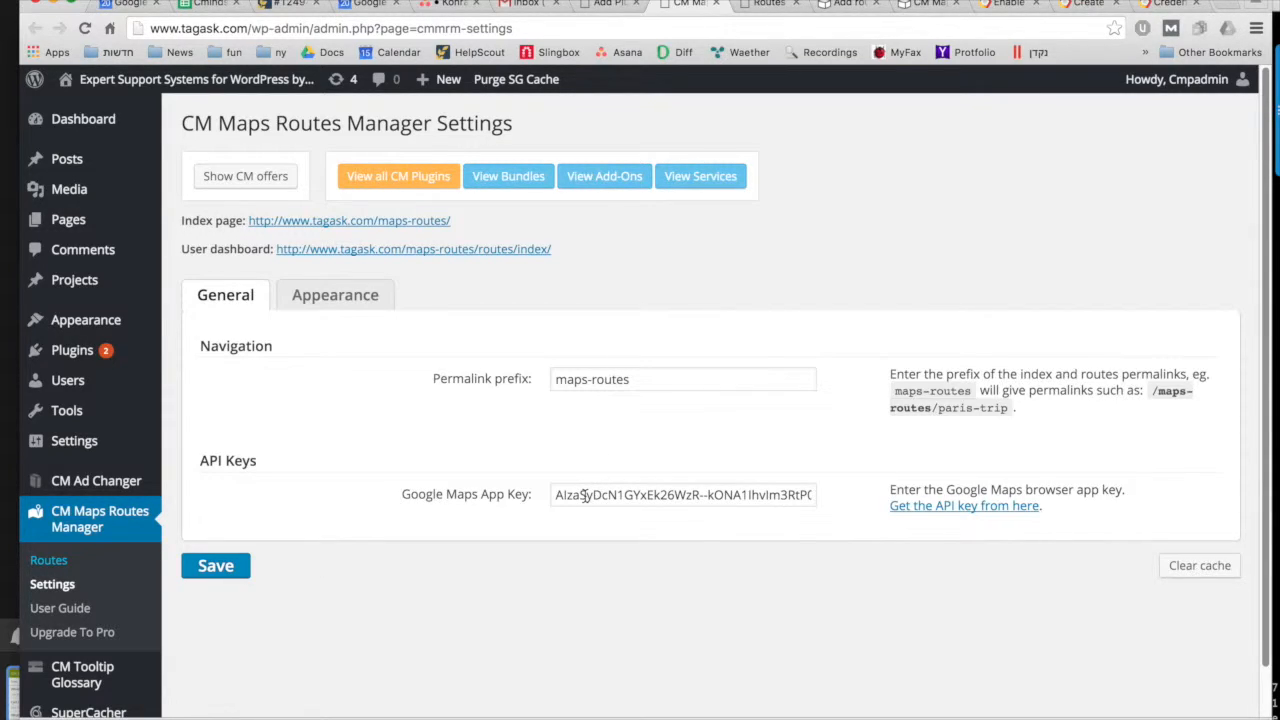
{"action": "left_click", "coordinate": [911, 518]}
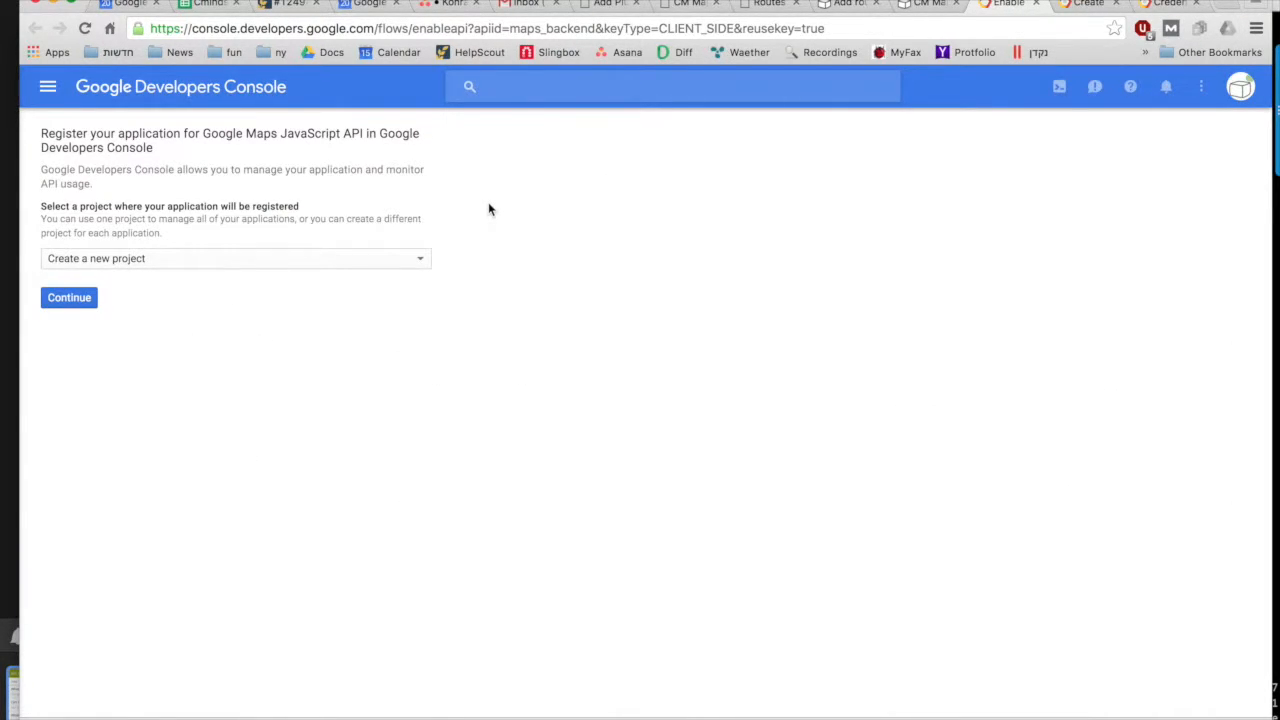
{"action": "left_click", "coordinate": [70, 299]}
{"action": "left_click", "coordinate": [1084, 8]}
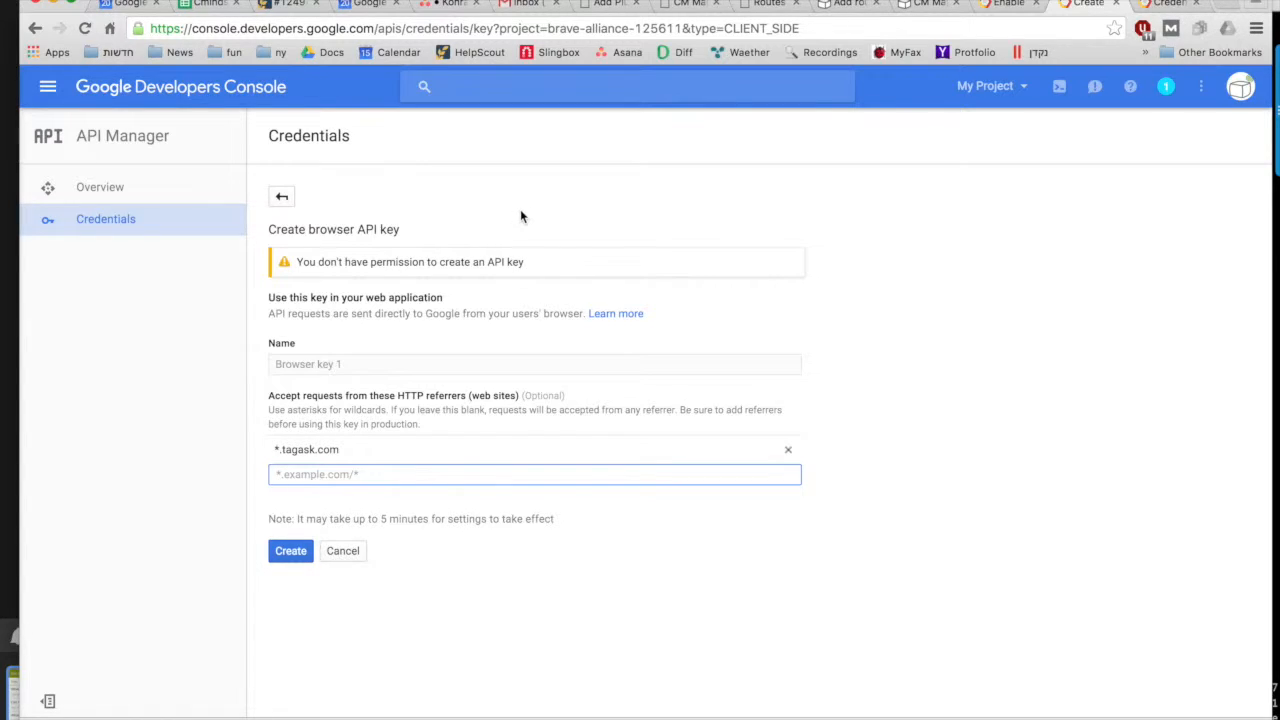
Try to create a browser API key that accepts requests from the HTTP referrer *.tagask.com.
{"action": "left_click", "coordinate": [311, 360]}
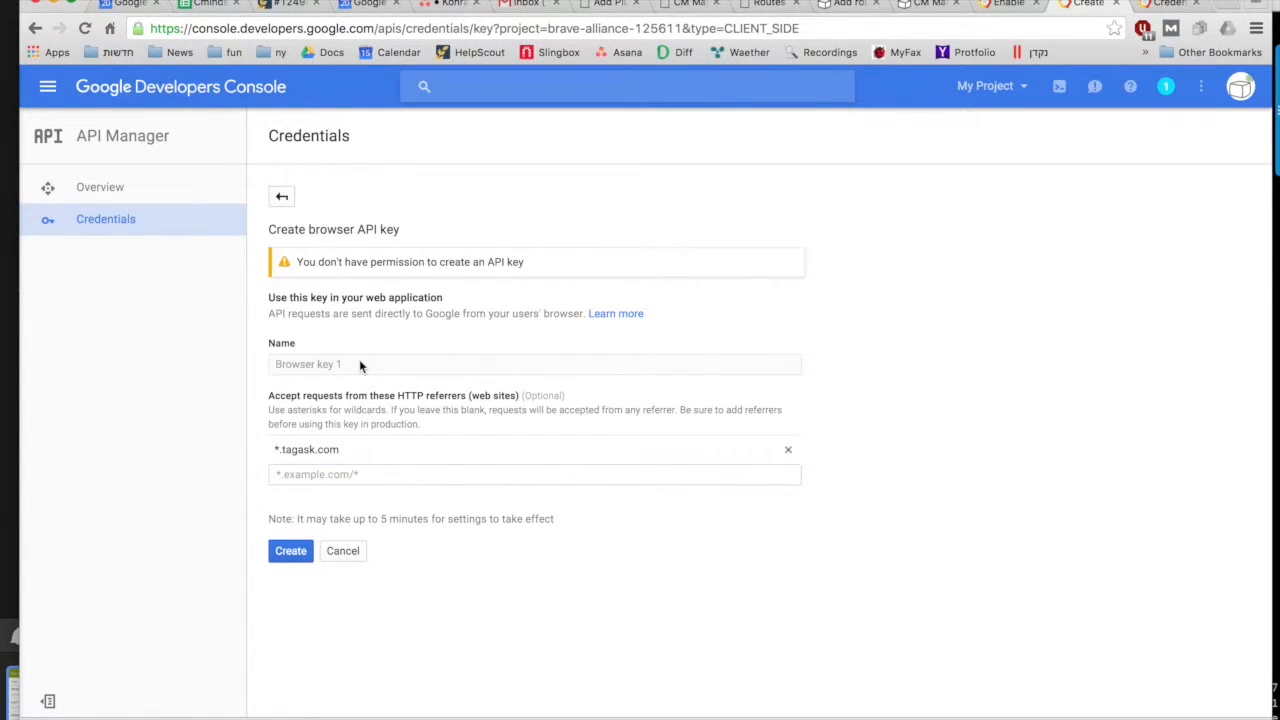
{"action": "left_click", "coordinate": [399, 476]}
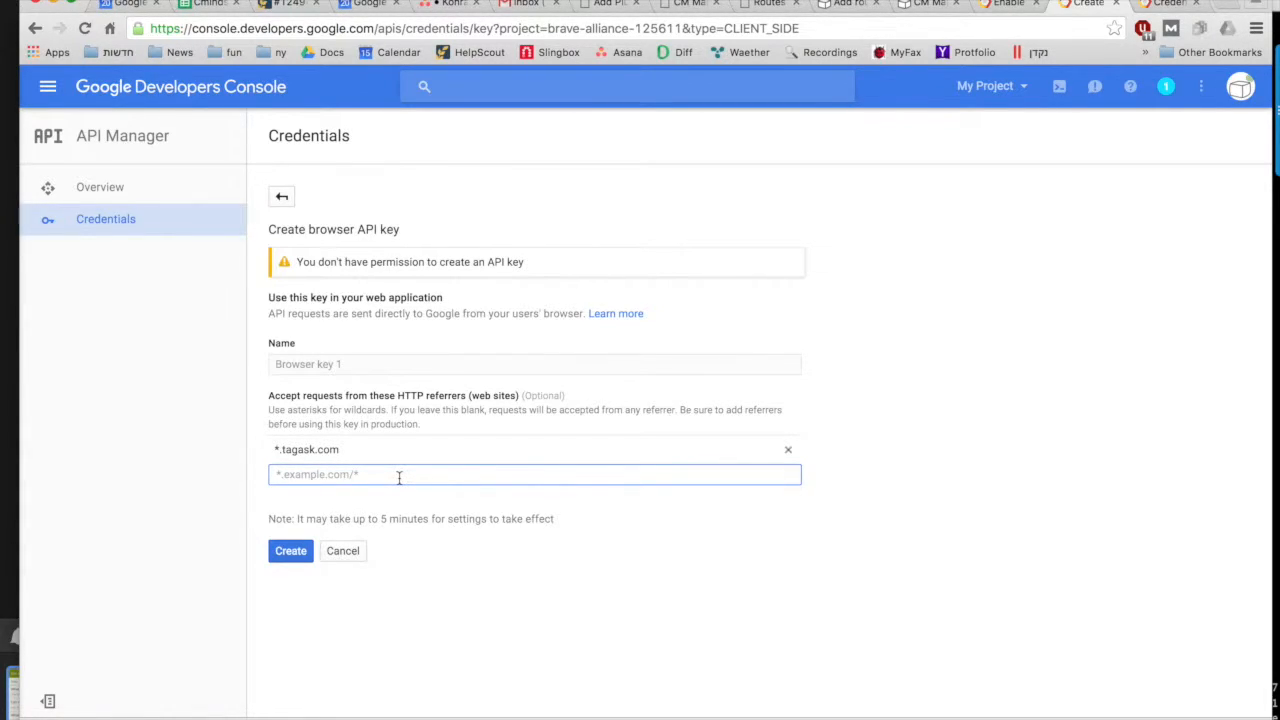
{"action": "type", "text": "*.tagask.com"}
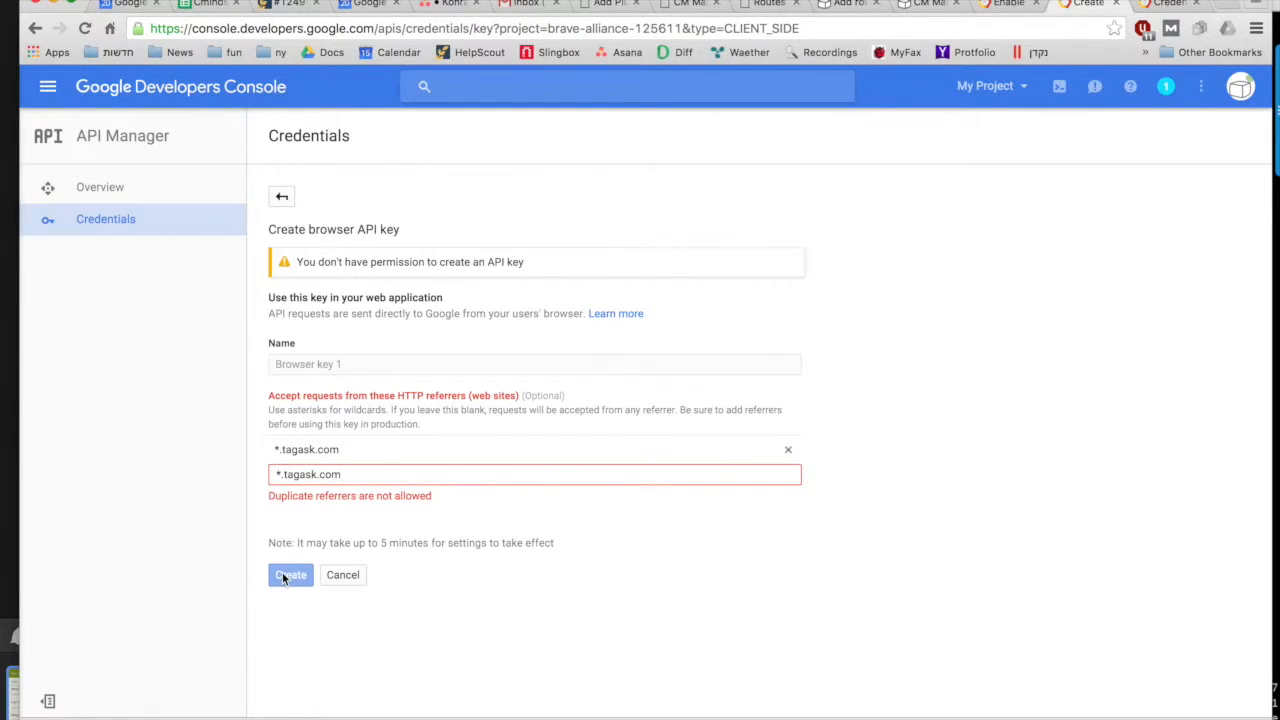
Select the generated API key in the Developers Console and return to the Google Maps App Key field in the plugin settings.
{"action": "left_click", "coordinate": [1165, 6]}
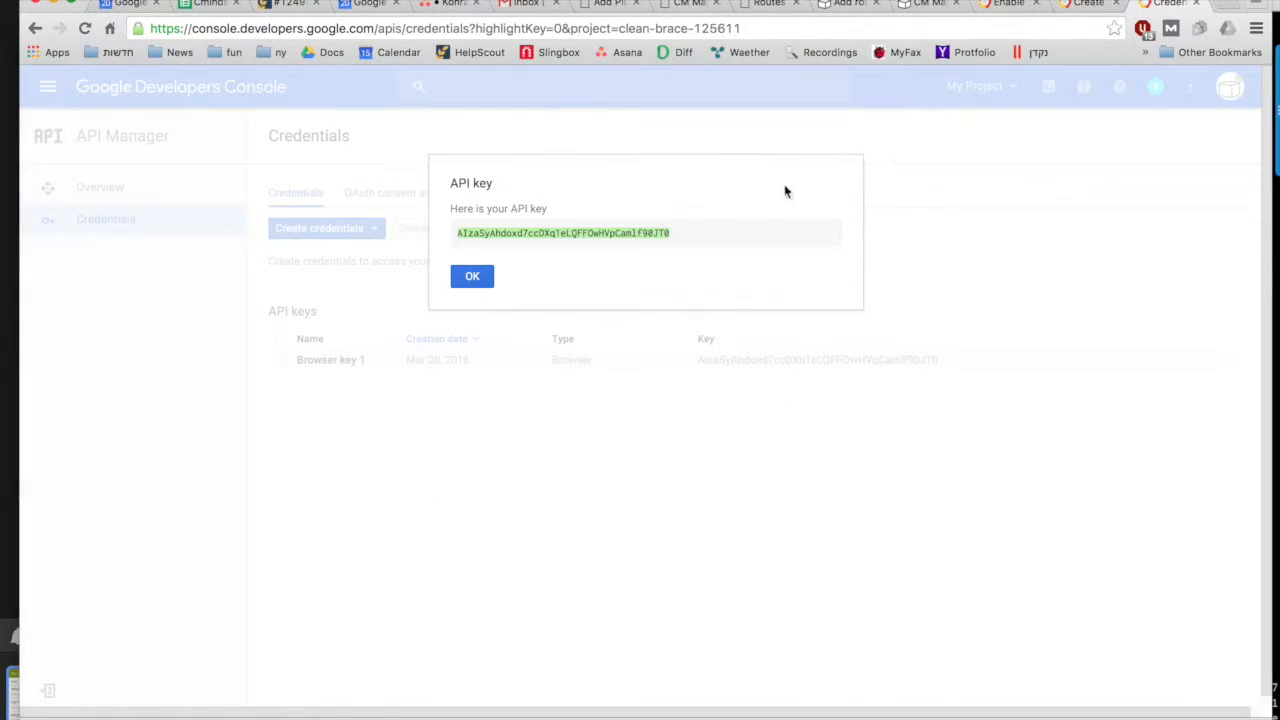
{"action": "double_click", "coordinate": [624, 231]}
{"action": "left_click", "coordinate": [901, 7]}
{"action": "double_click", "coordinate": [576, 487]}
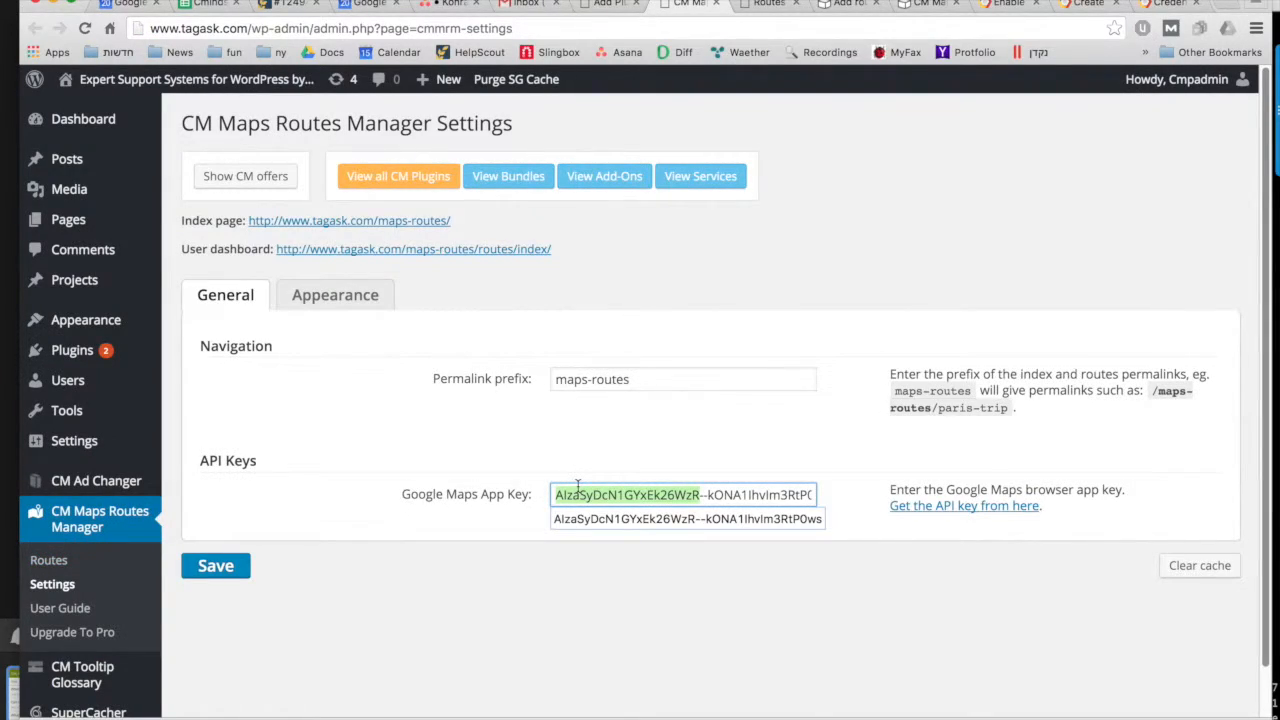
{"action": "left_click", "coordinate": [615, 267]}
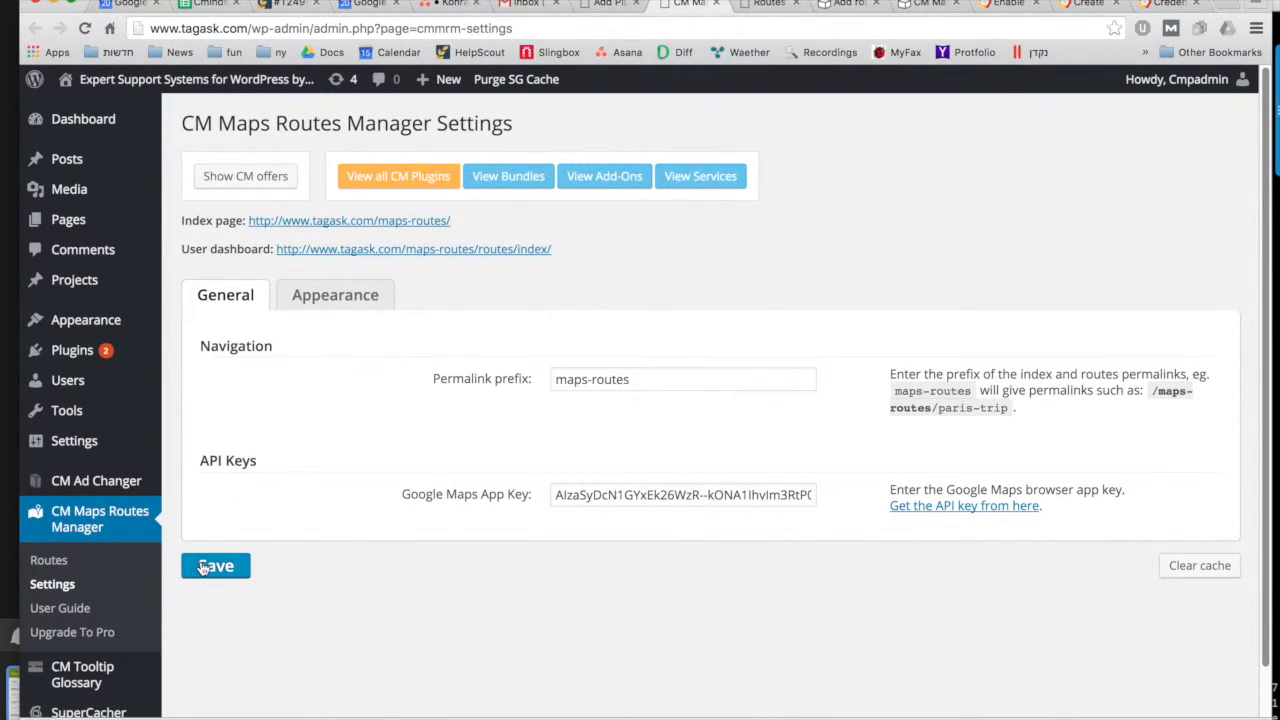
Open the routes user dashboard and start a new route named "Har Gamal Route".
{"action": "left_click", "coordinate": [480, 257]}
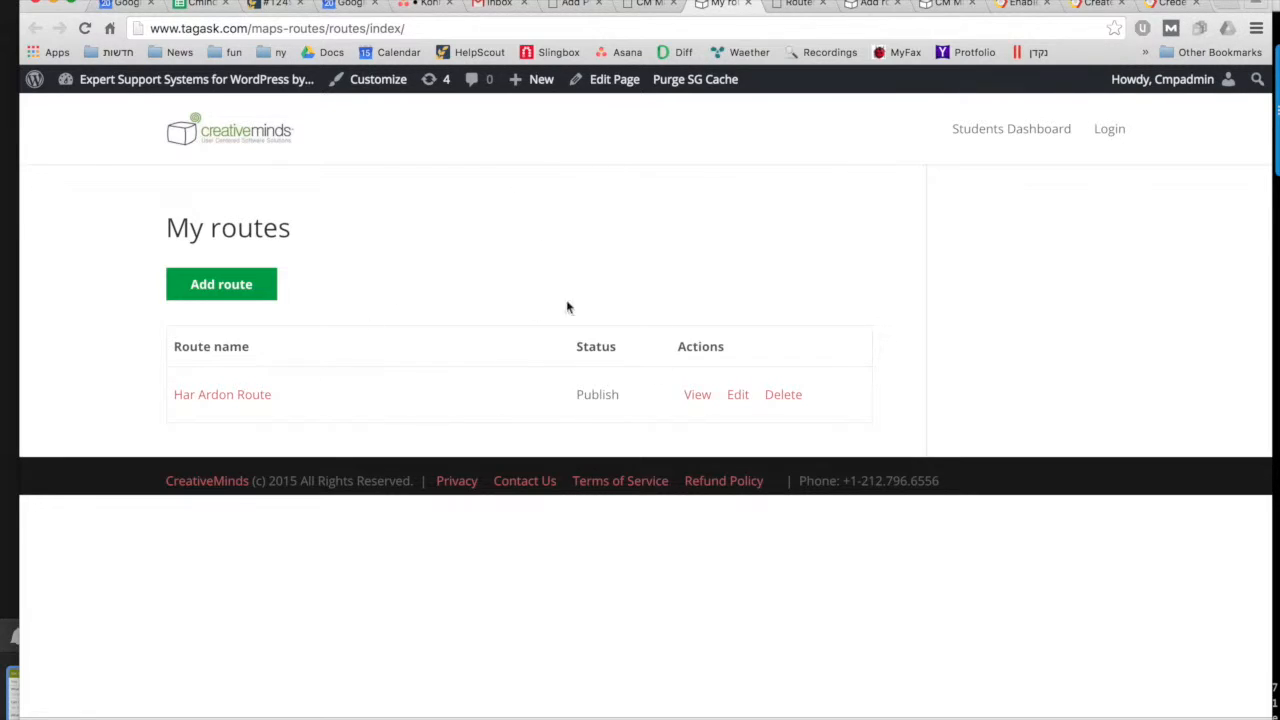
{"action": "left_click", "coordinate": [227, 287]}
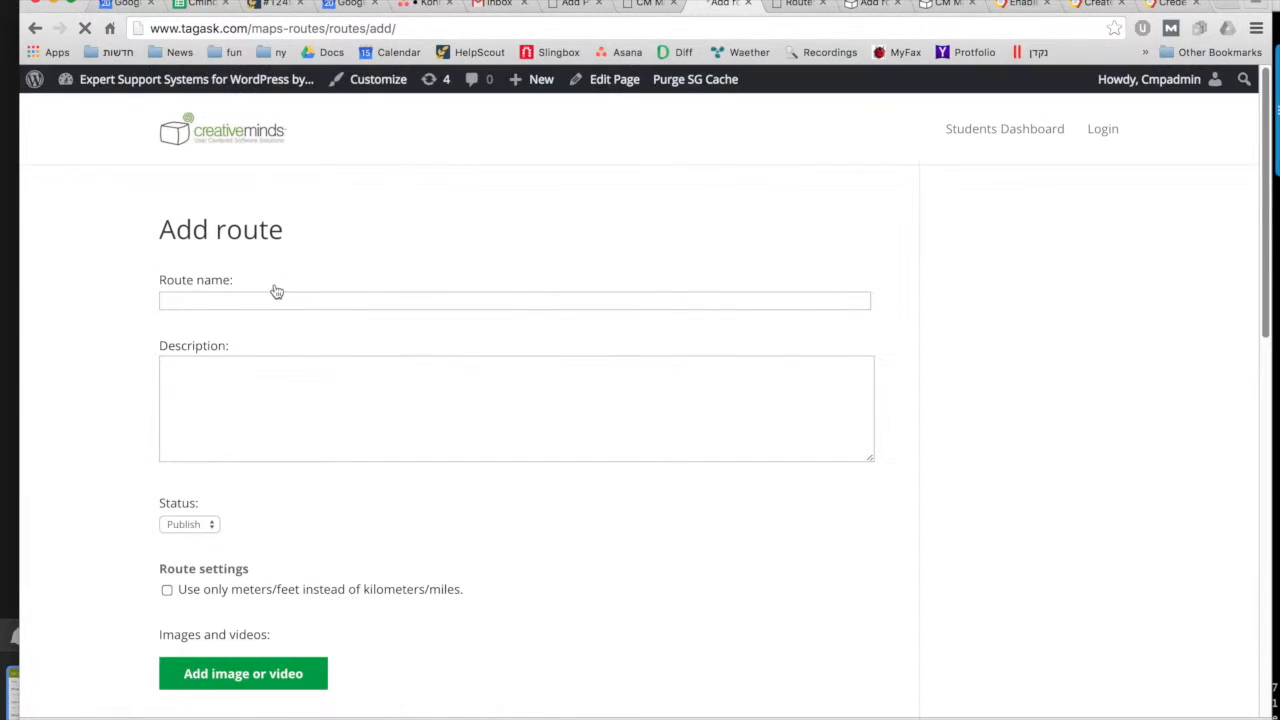
{"action": "left_click", "coordinate": [302, 295]}
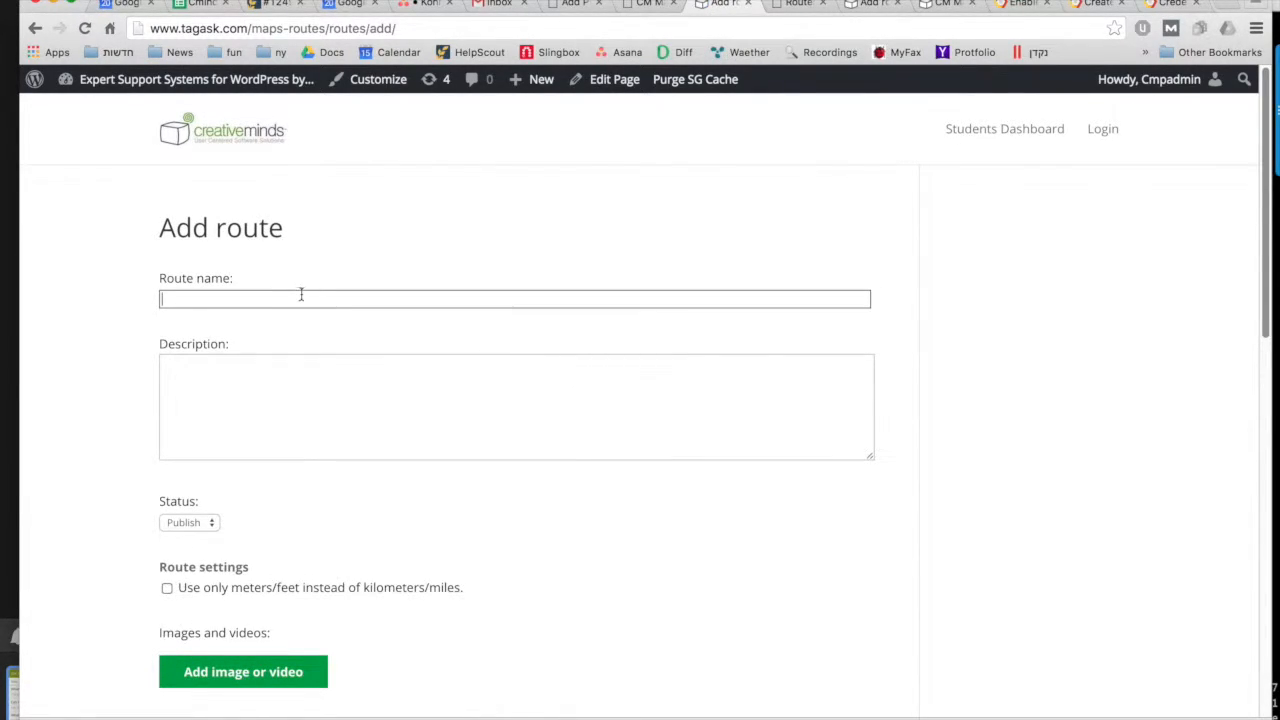
{"action": "type", "text": "Har Gamal Route"}
Enter the route description "The trail takes you from Mizpe Ramon to Har Gamal".
{"action": "left_click", "coordinate": [282, 400]}
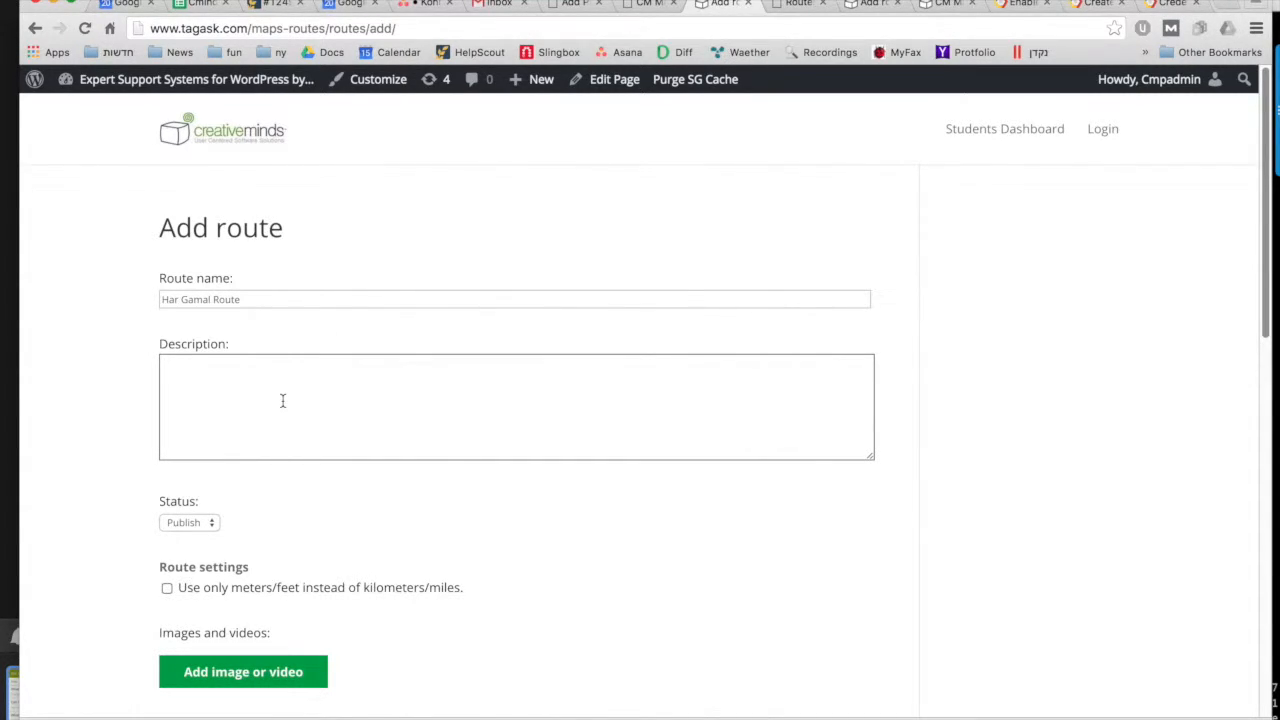
{"action": "type", "text": "The trail"}
{"action": "type", "text": " th"}
{"action": "type", "text": "akes you from "}
{"action": "type", "text": "Mizpe Ram"}
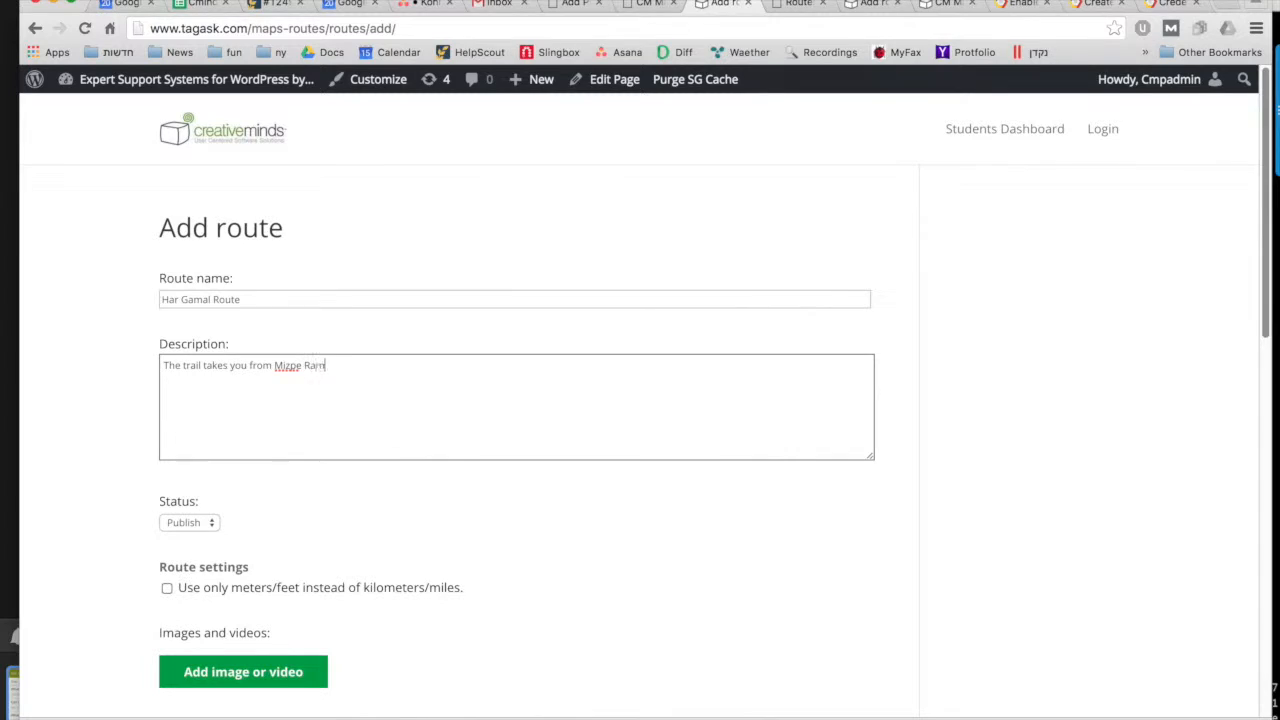
{"action": "type", "text": "on to Har Gamal"}
{"action": "scroll", "coordinate": [300, 509], "scroll_direction": "down", "scroll_amount": 4}
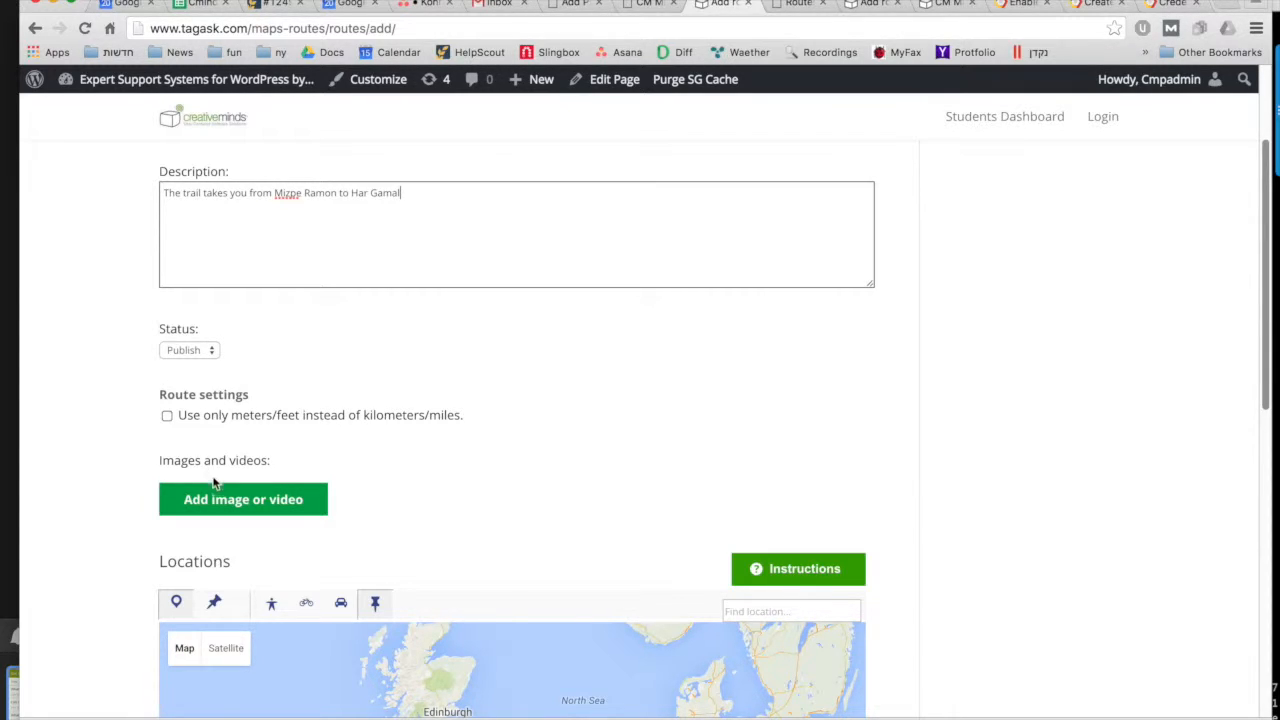
{"action": "left_click", "coordinate": [216, 506]}
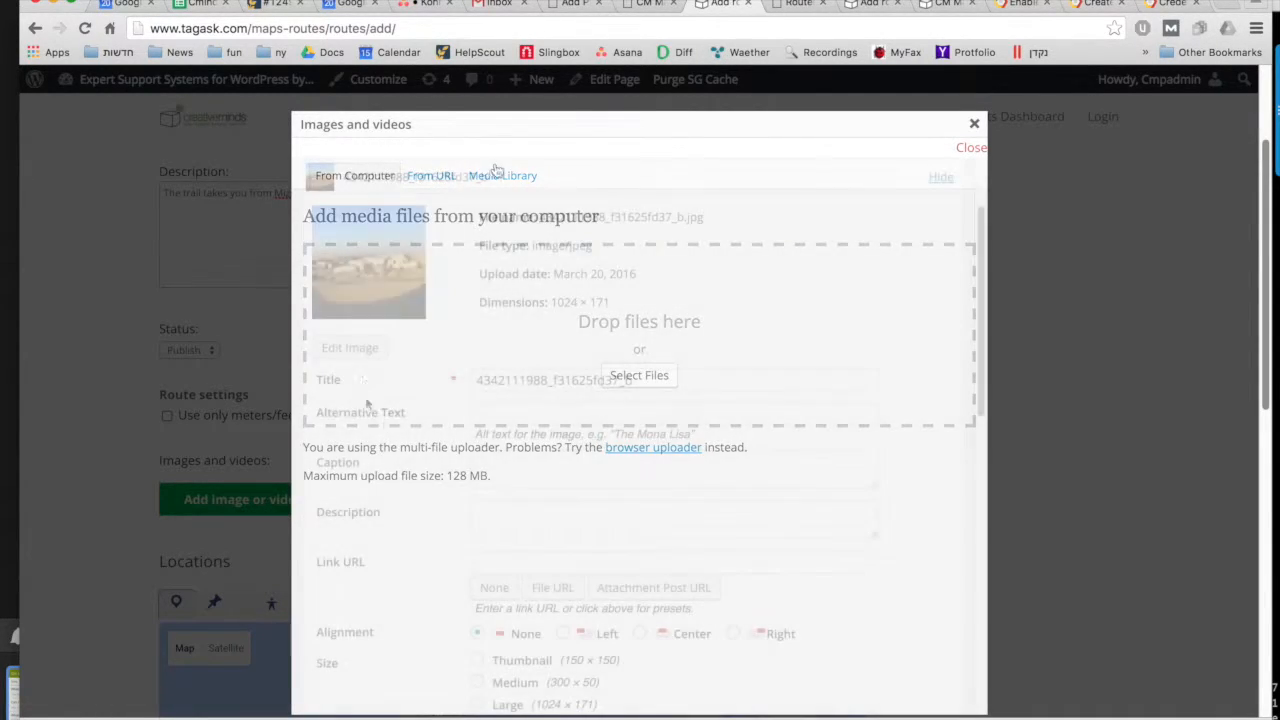
{"action": "scroll", "coordinate": [455, 463], "scroll_direction": "down", "scroll_amount": 1}
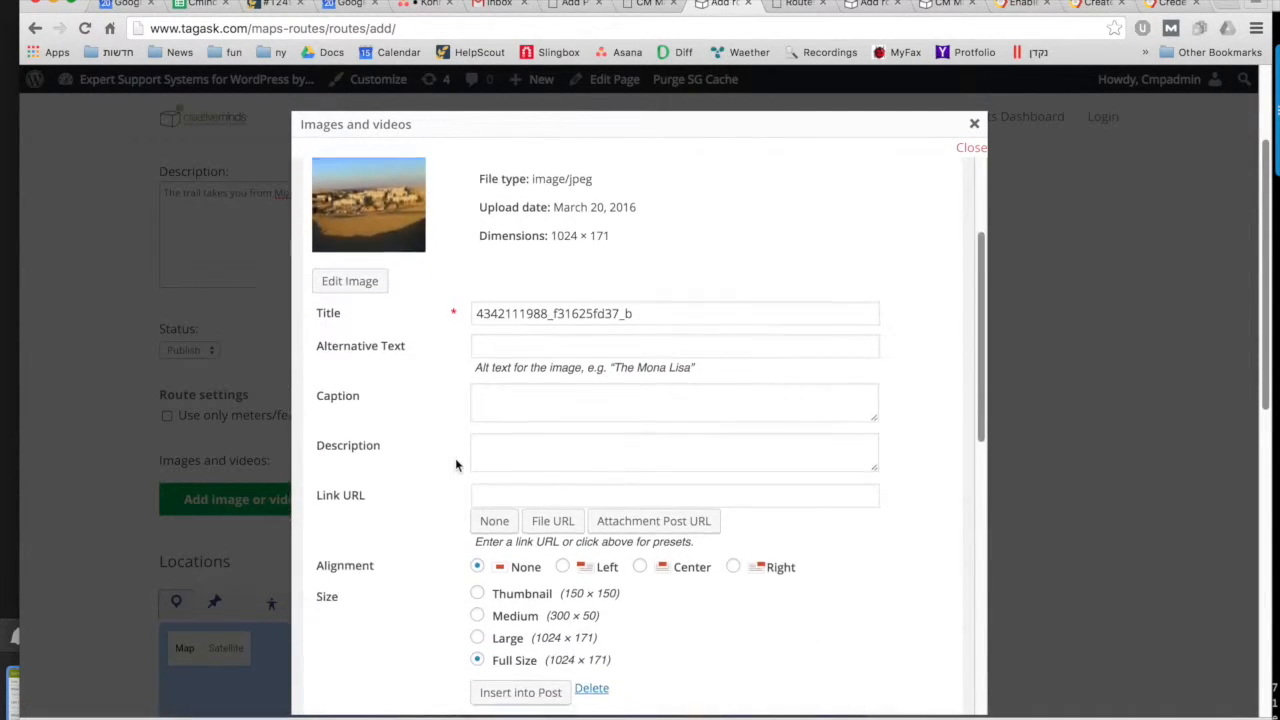
{"action": "scroll", "coordinate": [455, 463], "scroll_direction": "down", "scroll_amount": 2}
{"action": "left_click", "coordinate": [520, 622]}
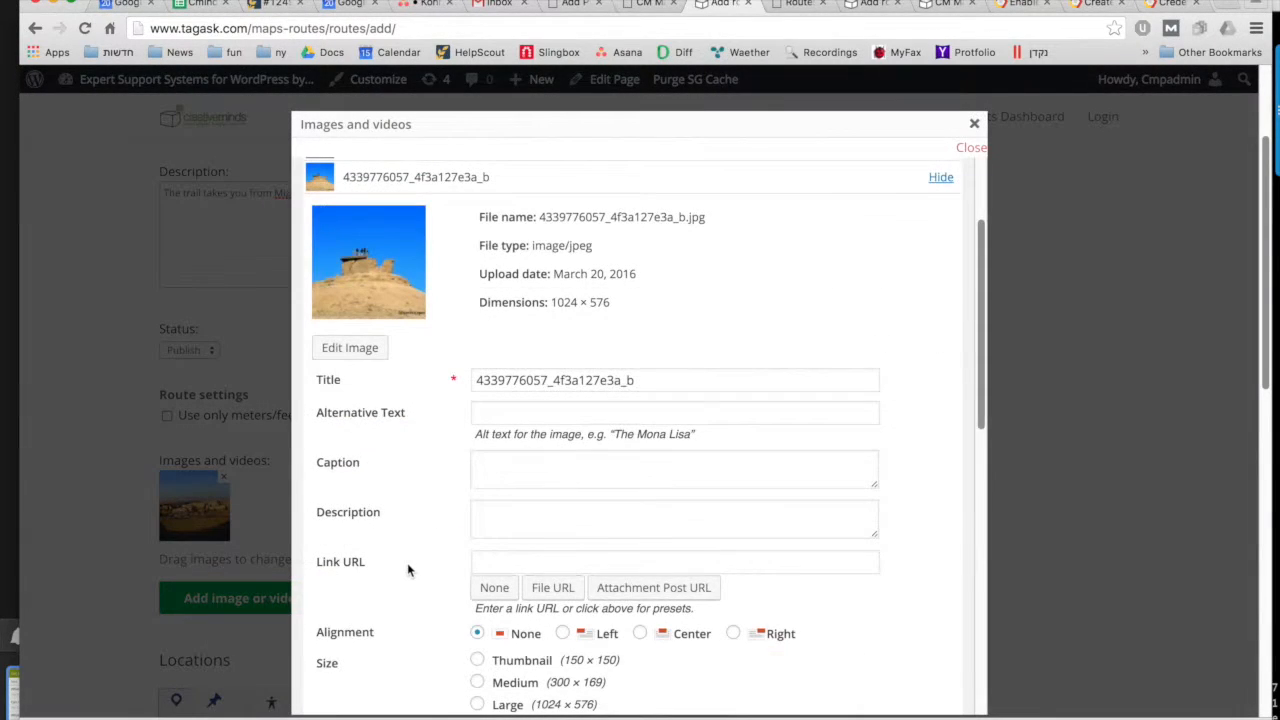
{"action": "scroll", "coordinate": [408, 567], "scroll_direction": "down", "scroll_amount": 3}
{"action": "scroll", "coordinate": [408, 570], "scroll_direction": "down", "scroll_amount": 1}
{"action": "left_click", "coordinate": [535, 498]}
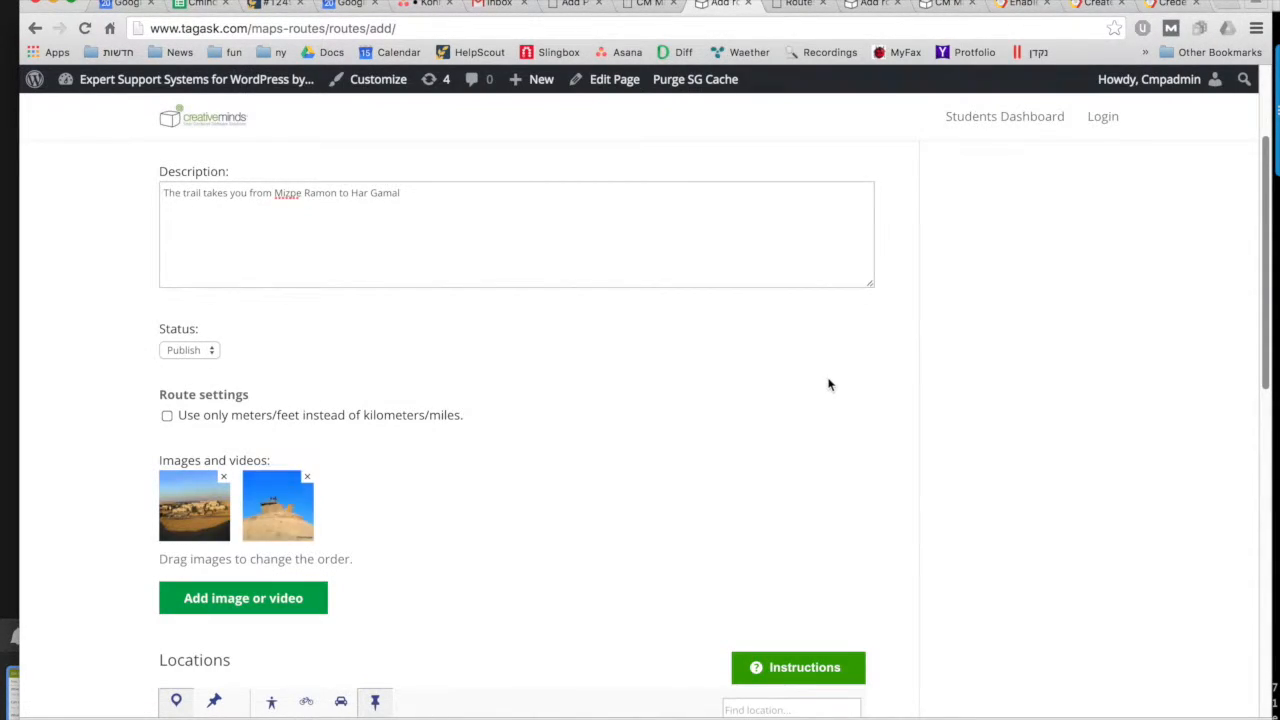
Find "mizpe ramon" on the route's locations map.
{"action": "scroll", "coordinate": [731, 400], "scroll_direction": "down", "scroll_amount": 2}
{"action": "scroll", "coordinate": [733, 400], "scroll_direction": "down", "scroll_amount": 3}
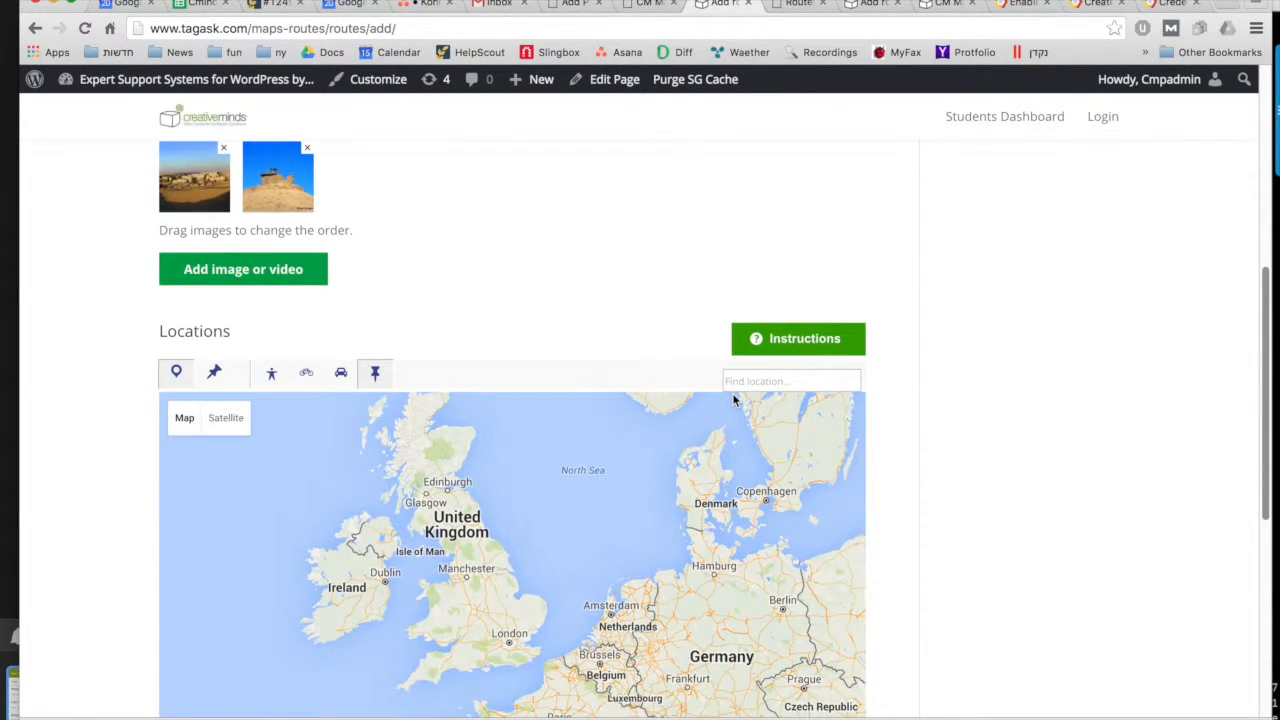
{"action": "scroll", "coordinate": [968, 384], "scroll_direction": "down", "scroll_amount": 3}
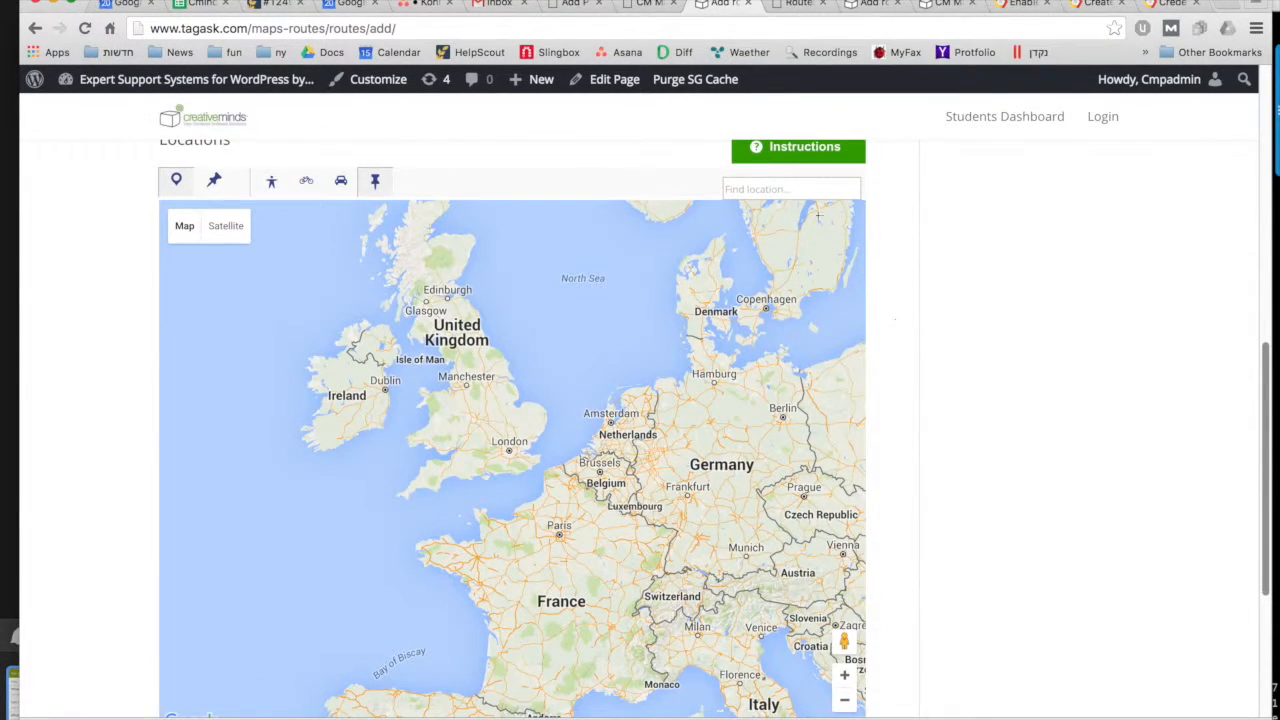
{"action": "left_click", "coordinate": [784, 188]}
{"action": "type", "text": "mizpe ramon"}
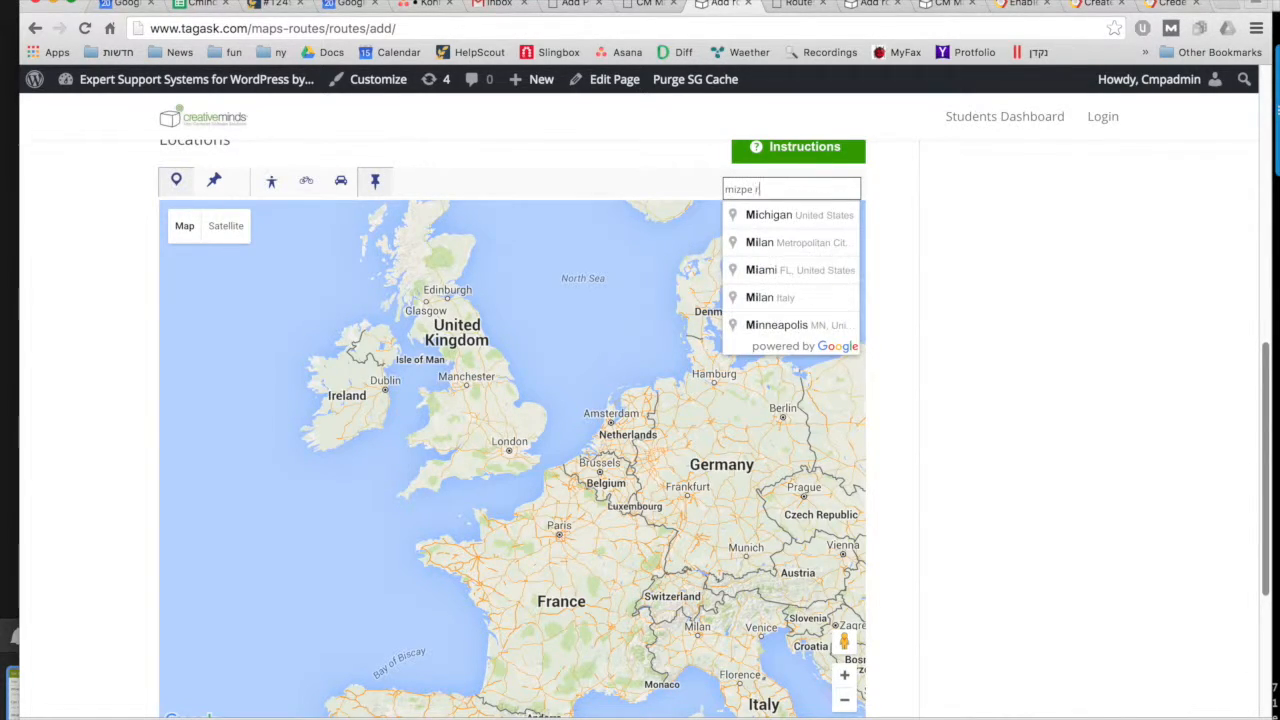
{"action": "key", "text": "Return"}
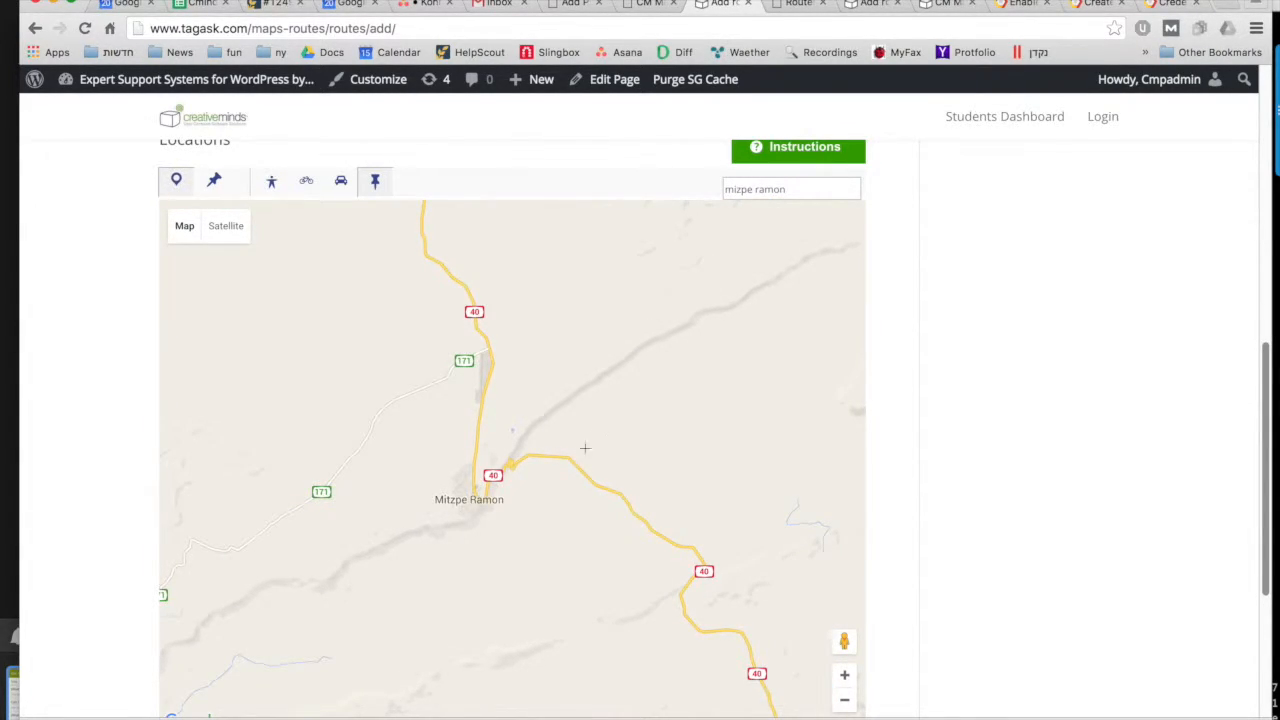
Change the map to satellite imagery and frame Mitzpe Ramon and Ha-Gamal close up.
{"action": "left_click", "coordinate": [237, 240]}
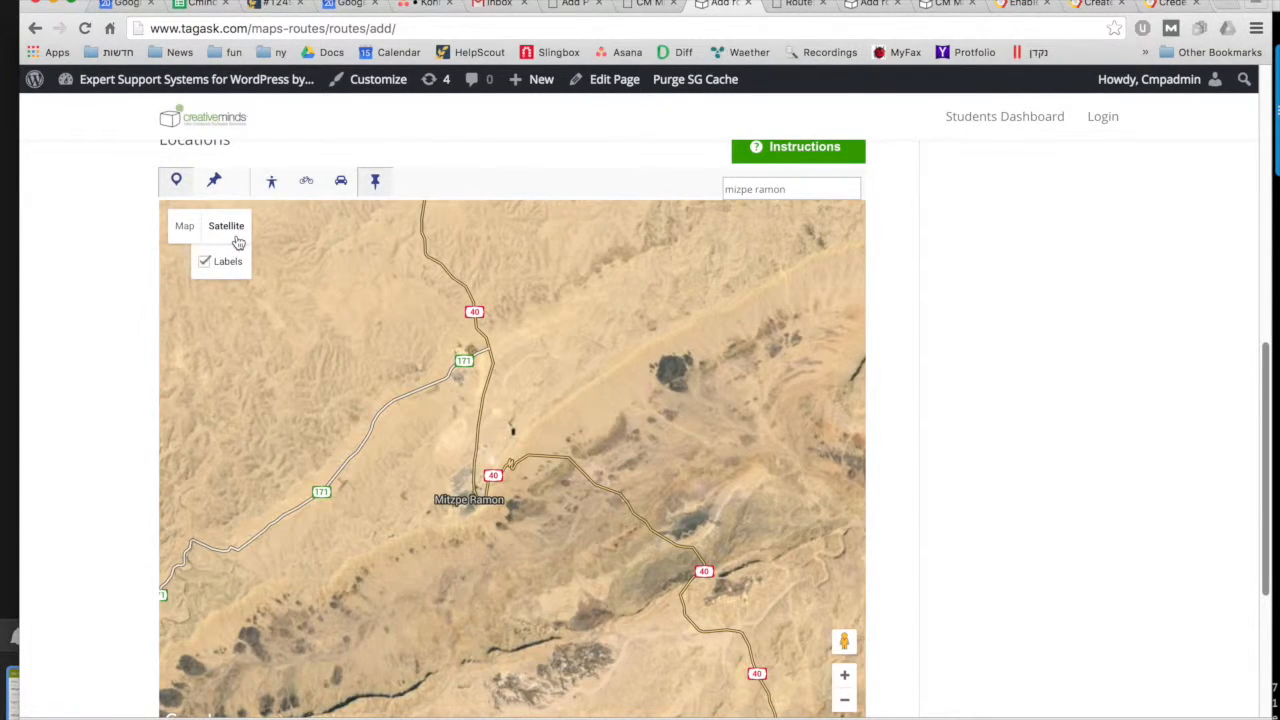
{"action": "left_click_drag", "start_coordinate": [274, 414], "coordinate": [398, 358]}
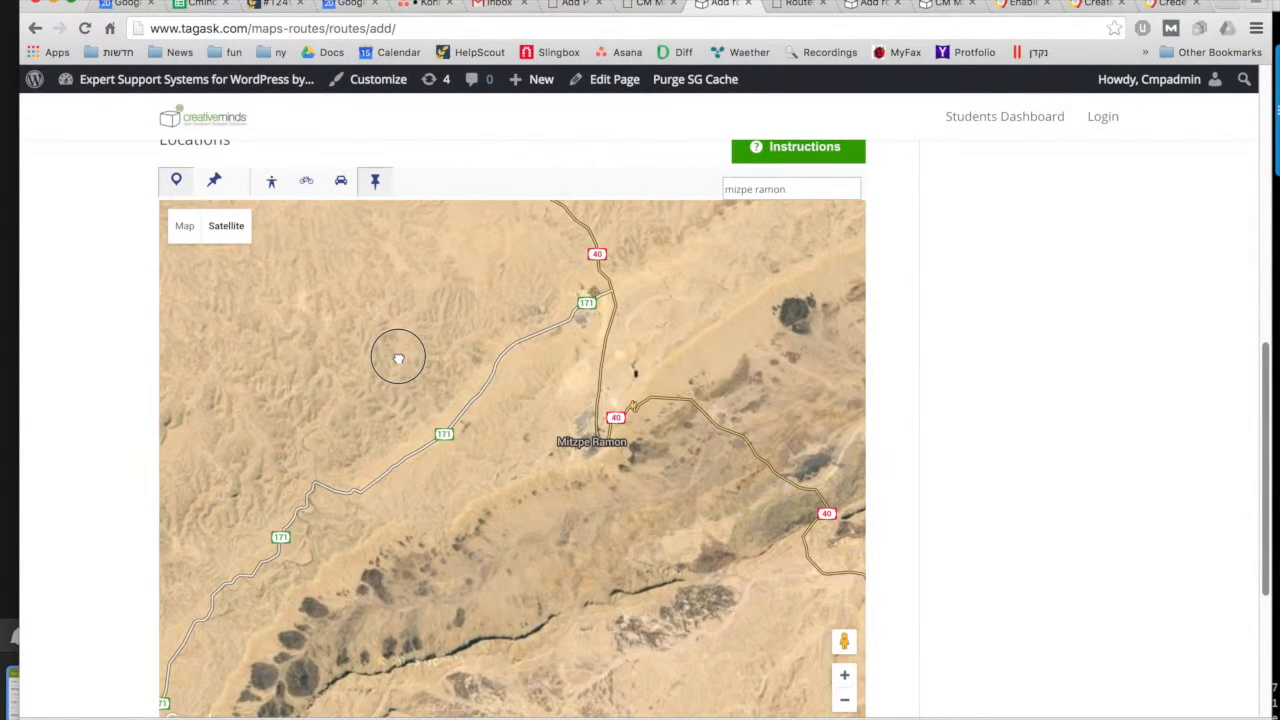
{"action": "left_click", "coordinate": [844, 675]}
{"action": "left_click", "coordinate": [844, 675]}
{"action": "left_click_drag", "start_coordinate": [705, 603], "coordinate": [568, 599]}
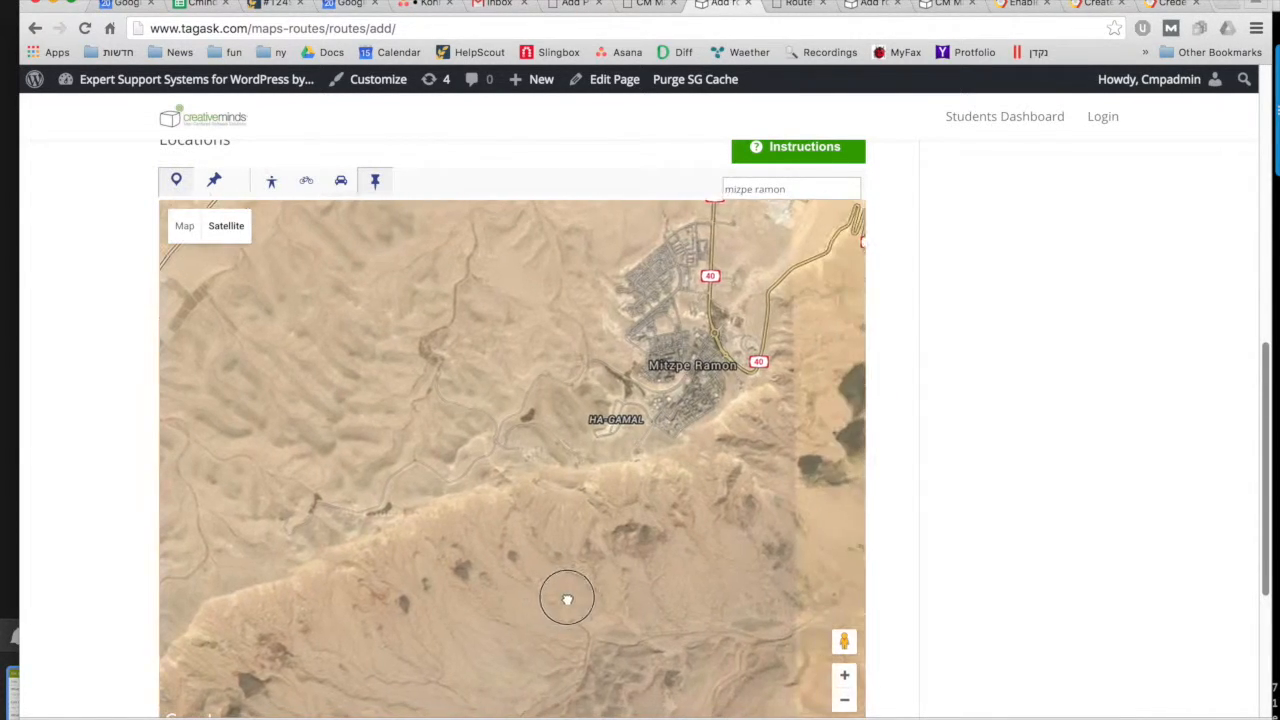
Set the travel mode to direct and add the route's starting location at the Route 40 bend on Mitzpe Ramon's eastern edge.
{"action": "mouse_move", "coordinate": [212, 252]}
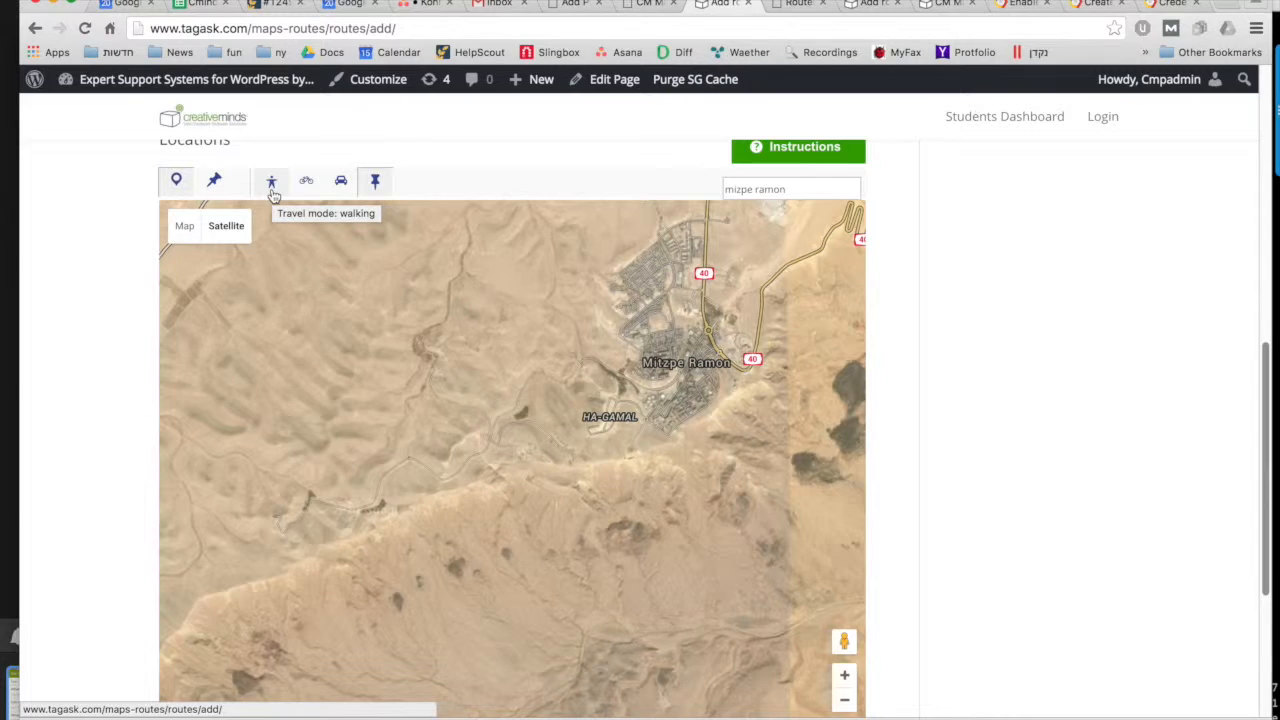
{"action": "left_click", "coordinate": [377, 184]}
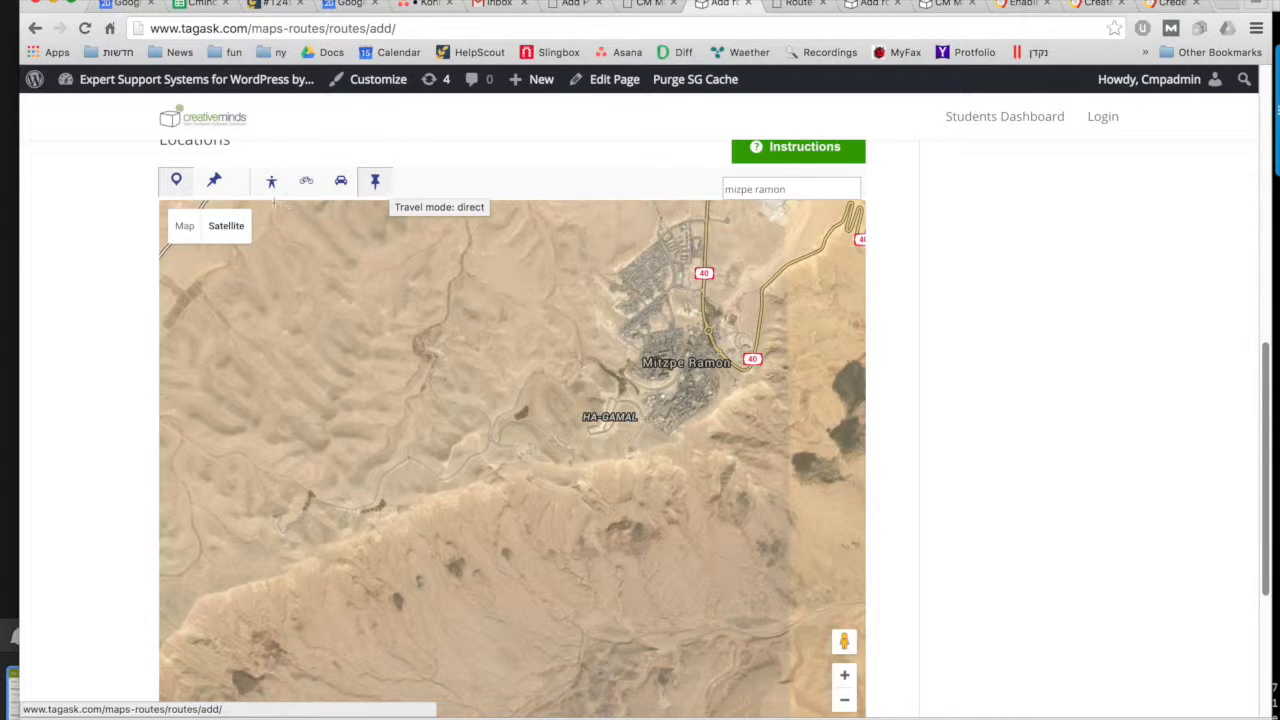
{"action": "left_click", "coordinate": [176, 184]}
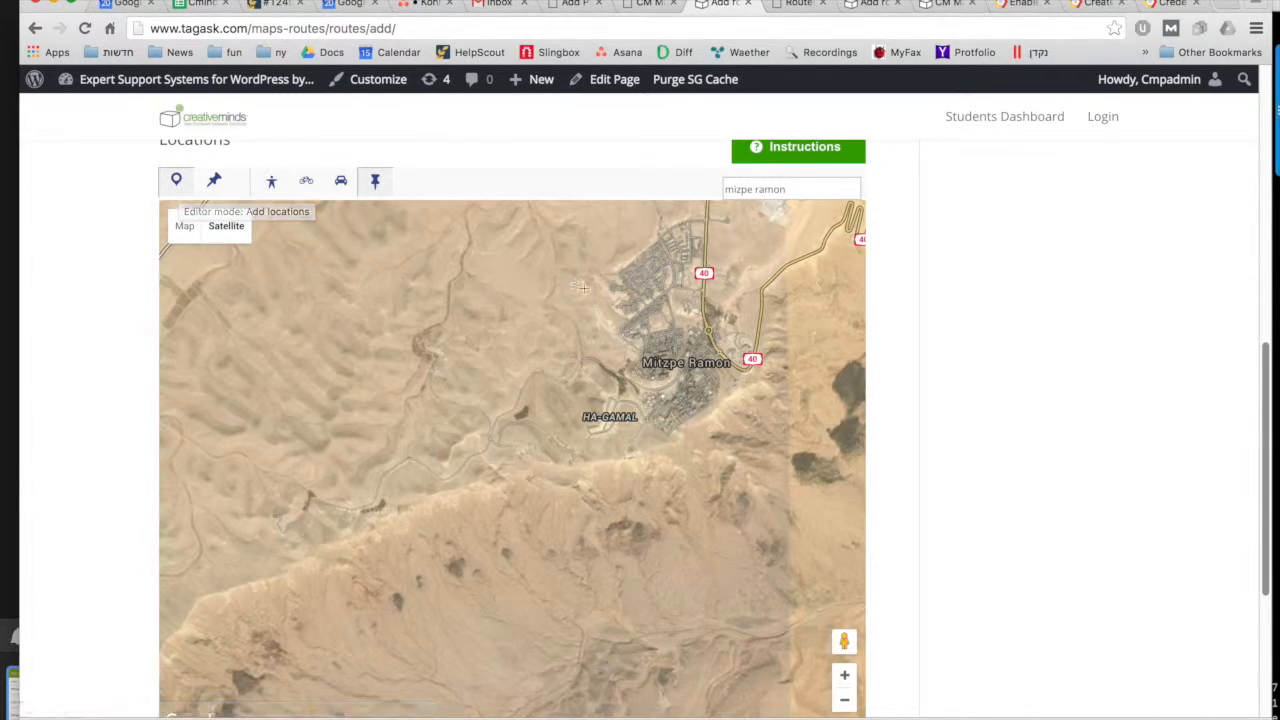
{"action": "left_click", "coordinate": [744, 374]}
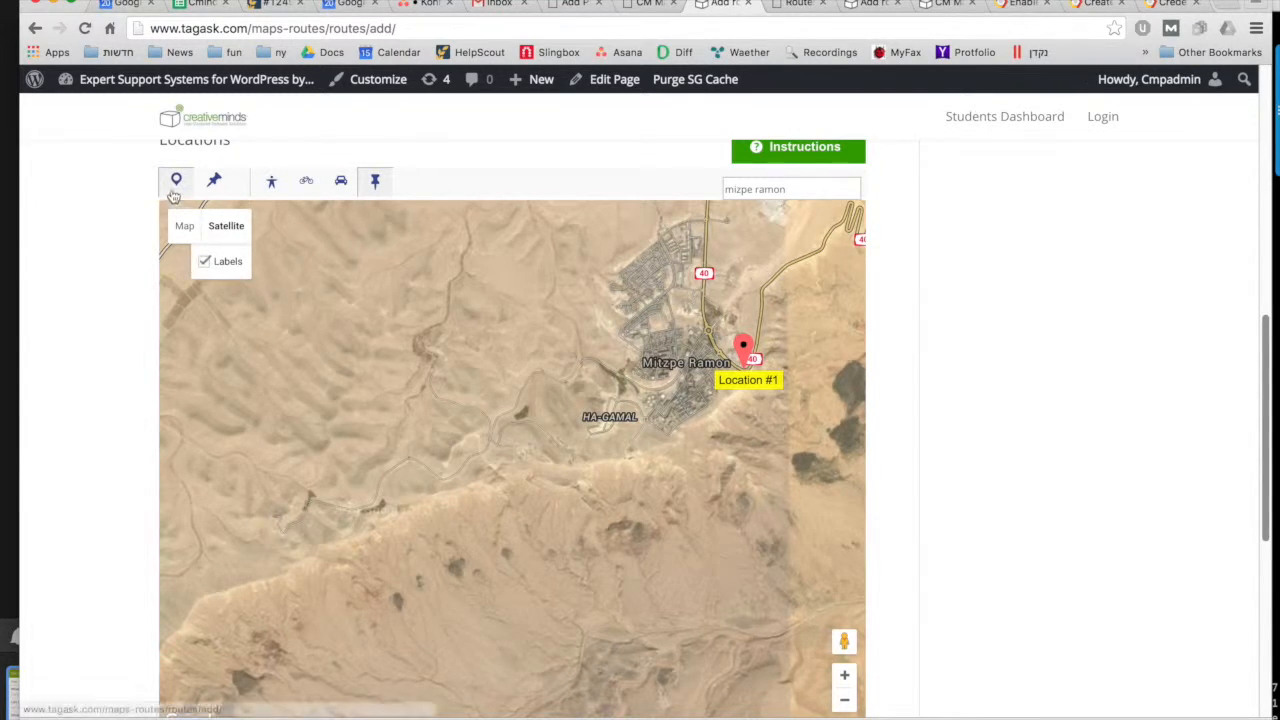
Trace the trail with waypoints from the starting location along the town's southern edge and around Ha-Gamal, and add an end location in central Mitzpe Ramon.
{"action": "left_click", "coordinate": [214, 181]}
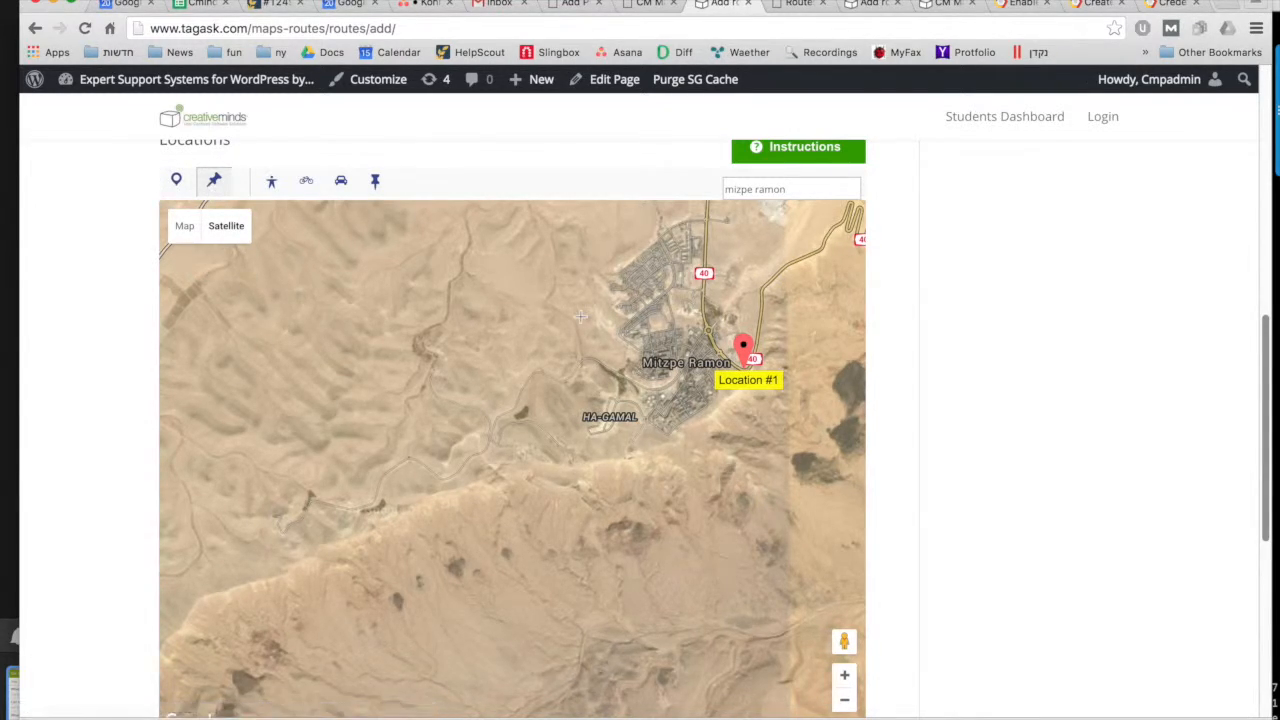
{"action": "left_click", "coordinate": [724, 397]}
{"action": "left_click", "coordinate": [694, 421]}
{"action": "left_click", "coordinate": [666, 432]}
{"action": "left_click", "coordinate": [636, 446]}
{"action": "left_click", "coordinate": [589, 425]}
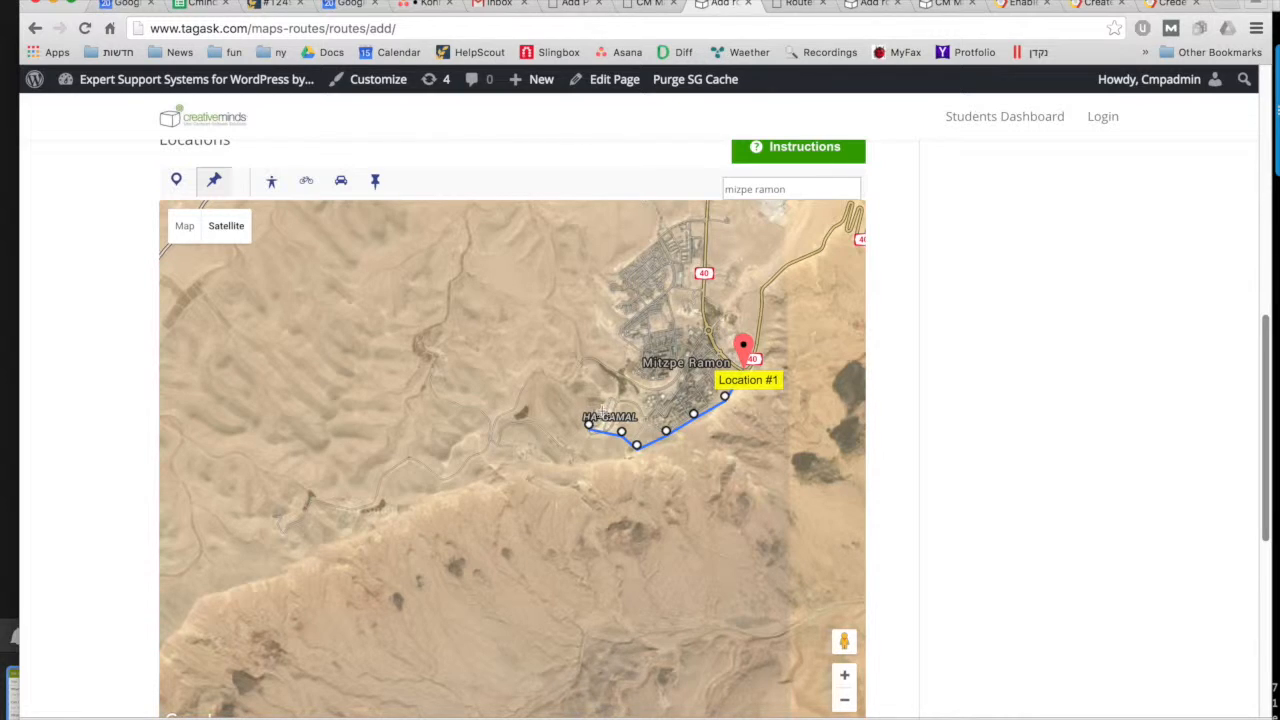
{"action": "left_click", "coordinate": [613, 395]}
{"action": "left_click", "coordinate": [623, 374]}
{"action": "left_click", "coordinate": [652, 383]}
{"action": "left_click", "coordinate": [675, 376]}
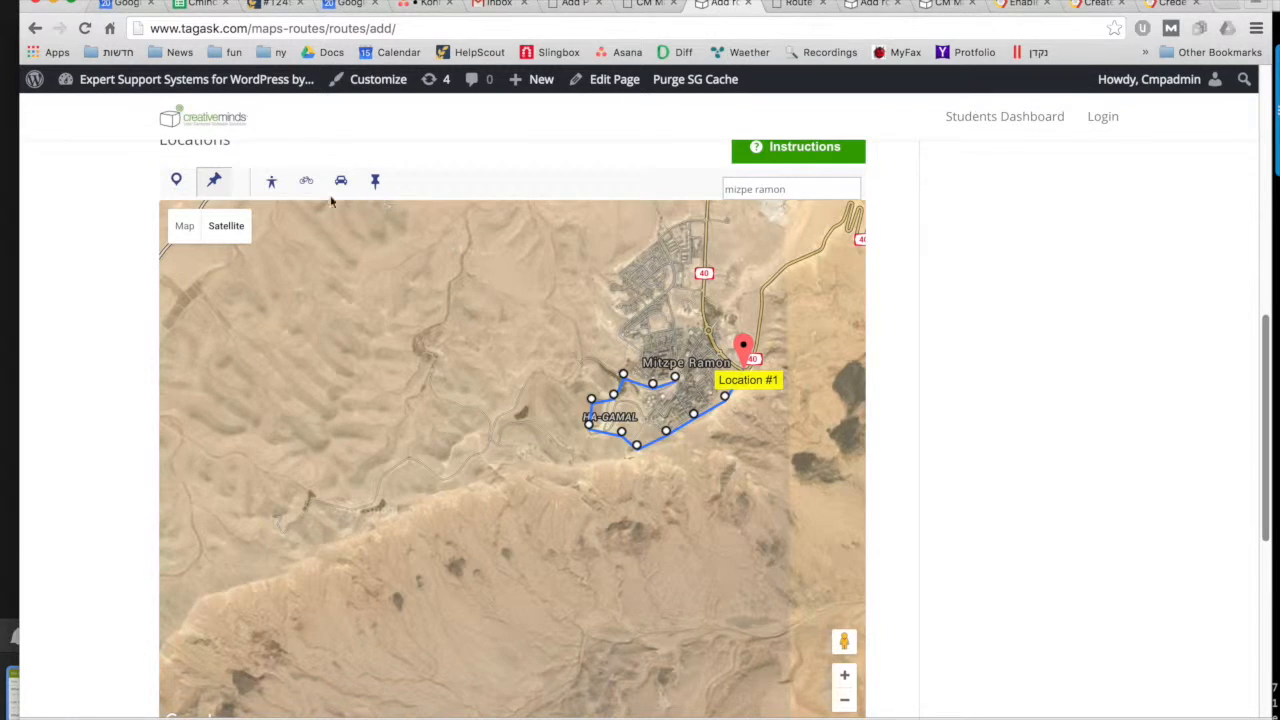
{"action": "left_click", "coordinate": [175, 181]}
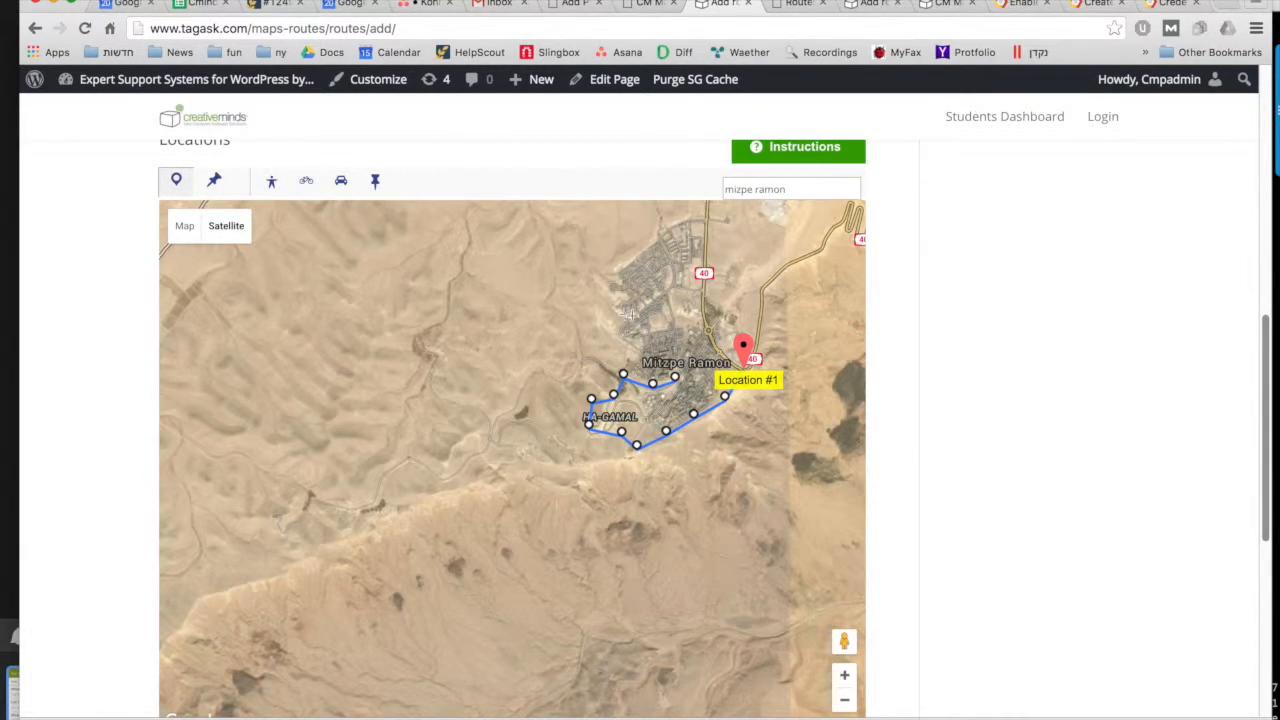
{"action": "left_click", "coordinate": [685, 368]}
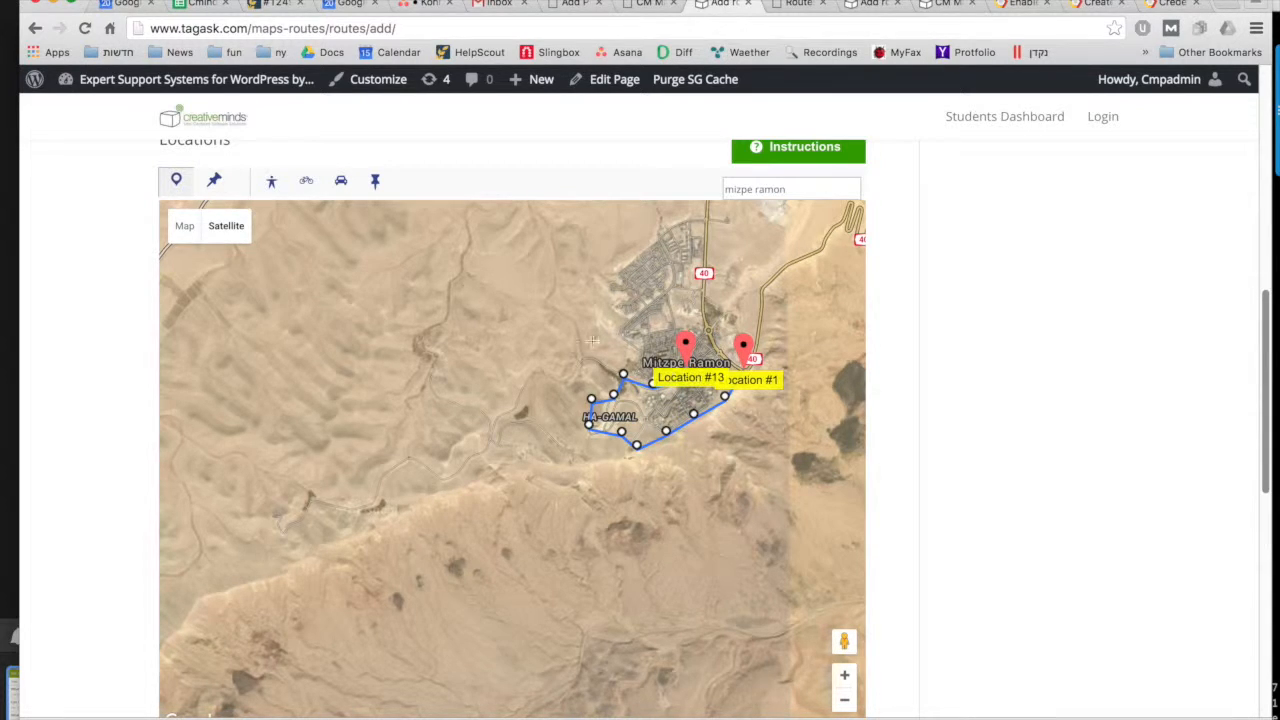
Rename the route's first location as Start and its last location as End.
{"action": "scroll", "coordinate": [1000, 278], "scroll_direction": "down", "scroll_amount": 5}
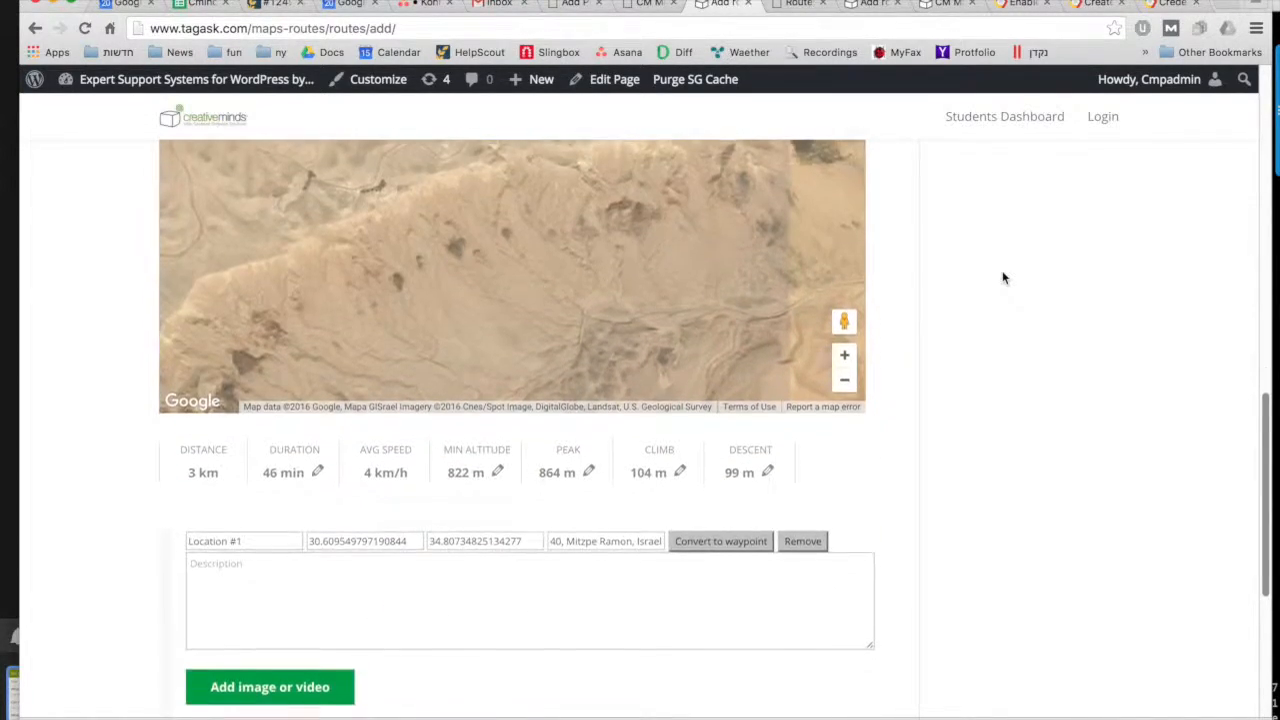
{"action": "scroll", "coordinate": [1004, 278], "scroll_direction": "down", "scroll_amount": 1}
{"action": "double_click", "coordinate": [274, 331]}
{"action": "triple_click", "coordinate": [273, 332]}
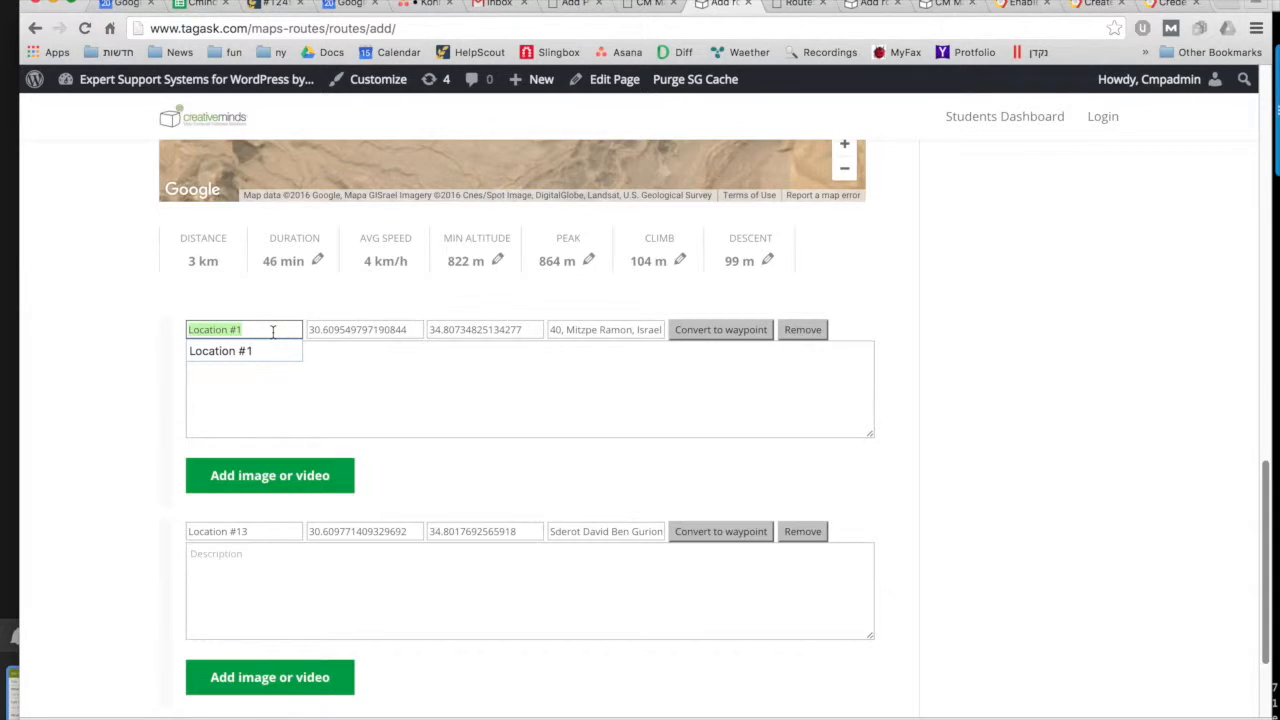
{"action": "type", "text": "Start"}
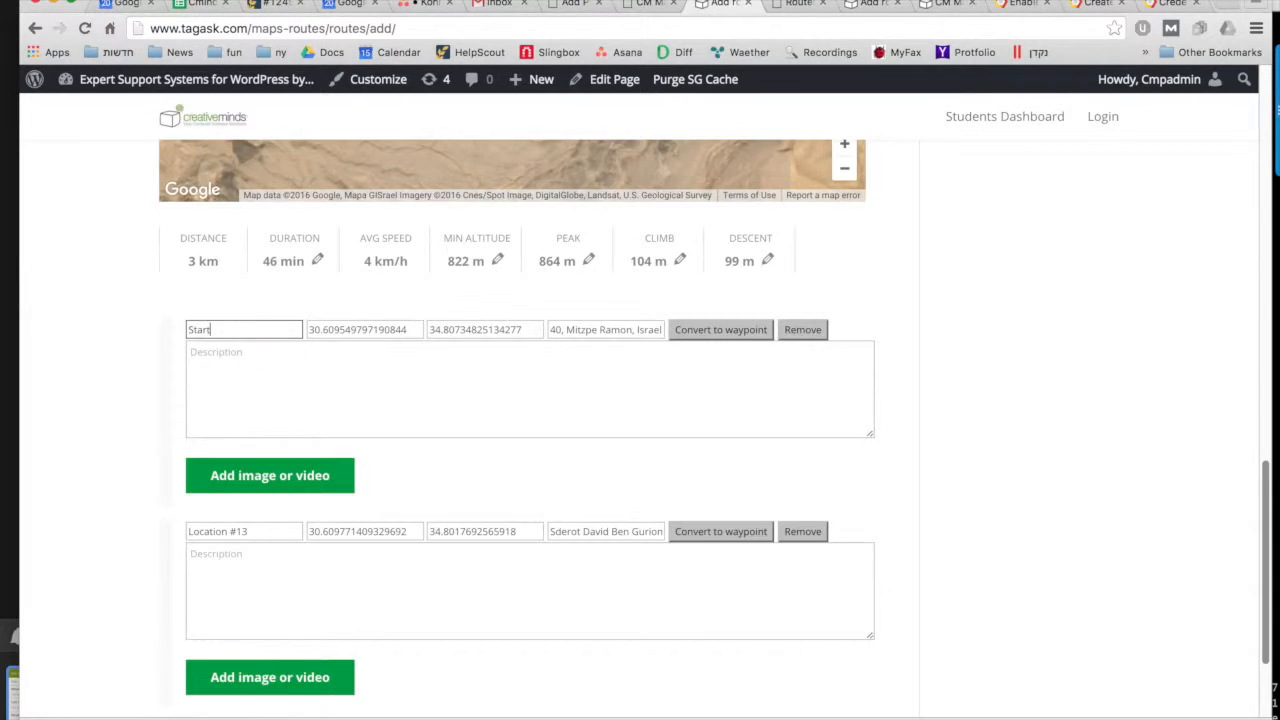
{"action": "triple_click", "coordinate": [228, 531]}
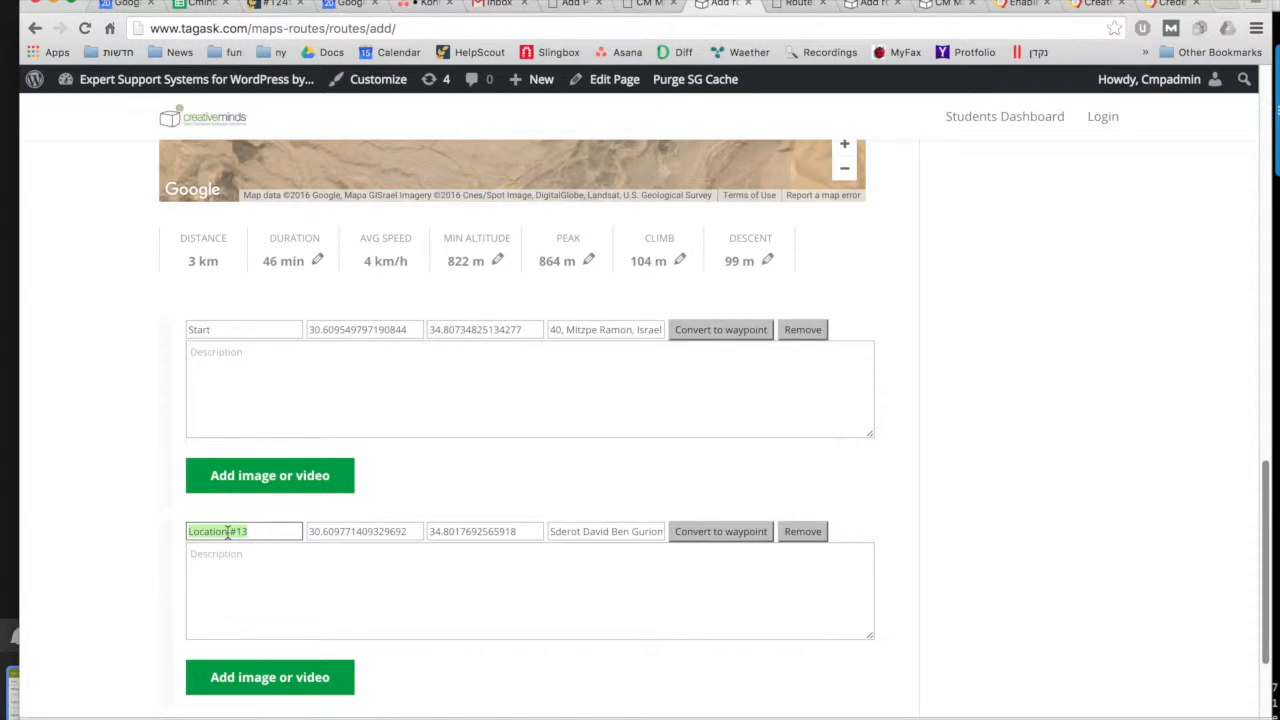
{"action": "type", "text": "End"}
{"action": "left_click", "coordinate": [308, 376]}
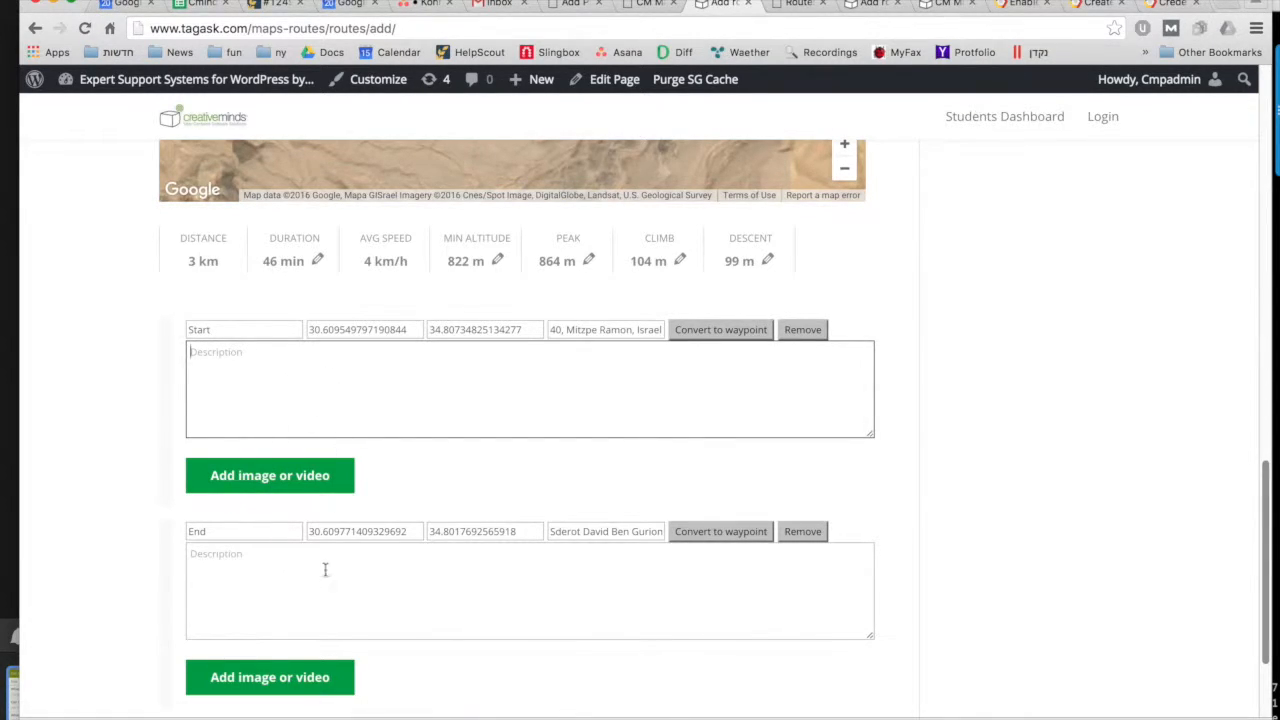
Save the Har Gamal Route and open its public page.
{"action": "scroll", "coordinate": [1118, 244], "scroll_direction": "down", "scroll_amount": 3}
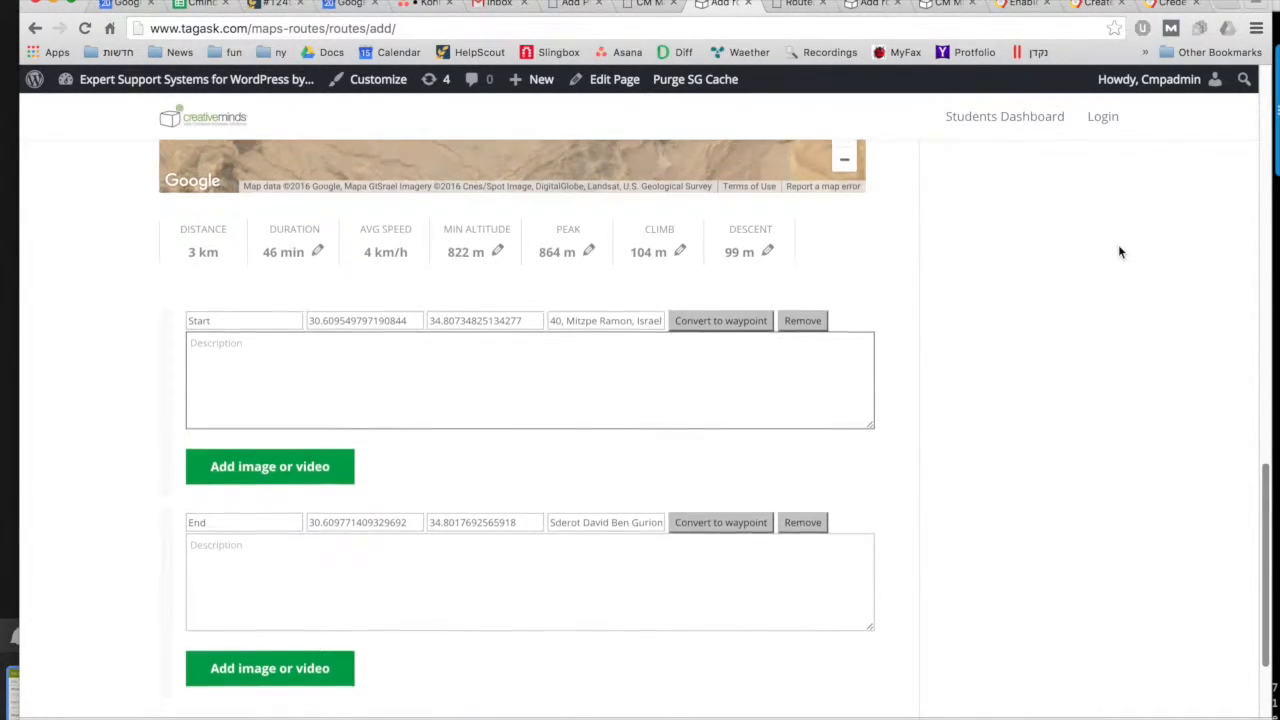
{"action": "left_click", "coordinate": [226, 605]}
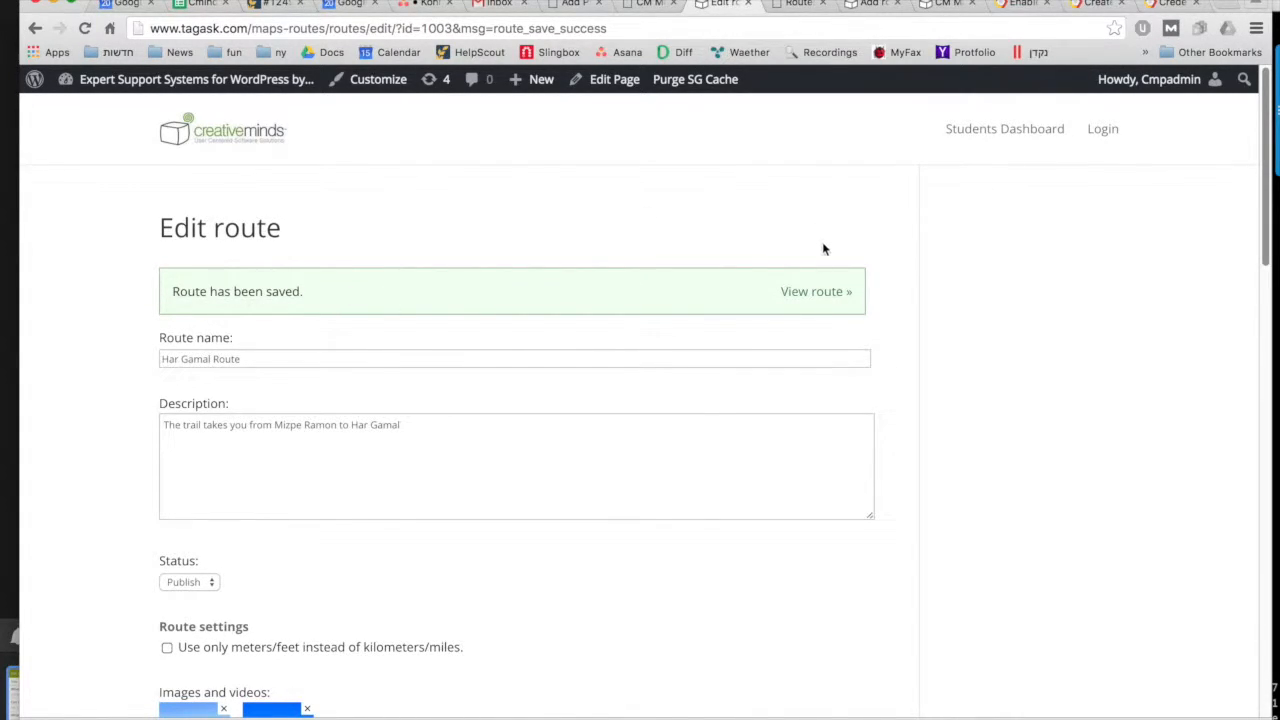
{"action": "left_click", "coordinate": [815, 292]}
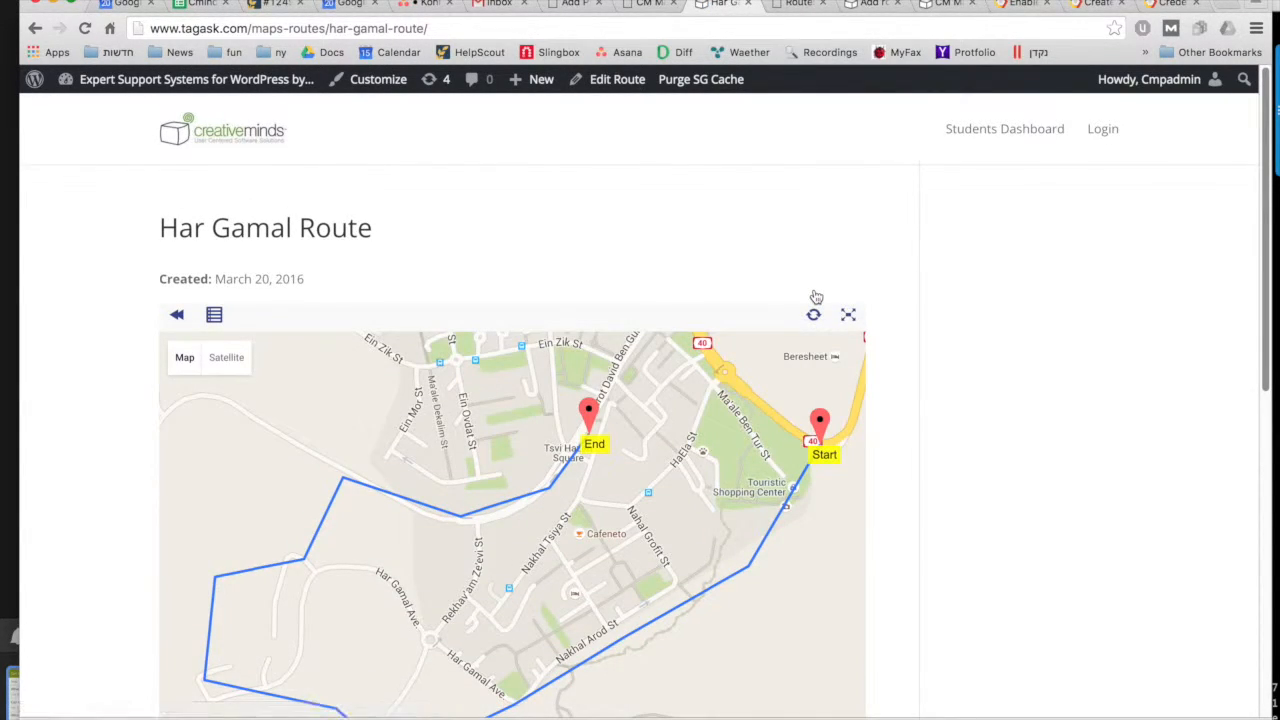
Review the published trail map, trying satellite imagery and returning to the standard map, and check the travel mode and route statistics.
{"action": "scroll", "coordinate": [926, 276], "scroll_direction": "down", "scroll_amount": 3}
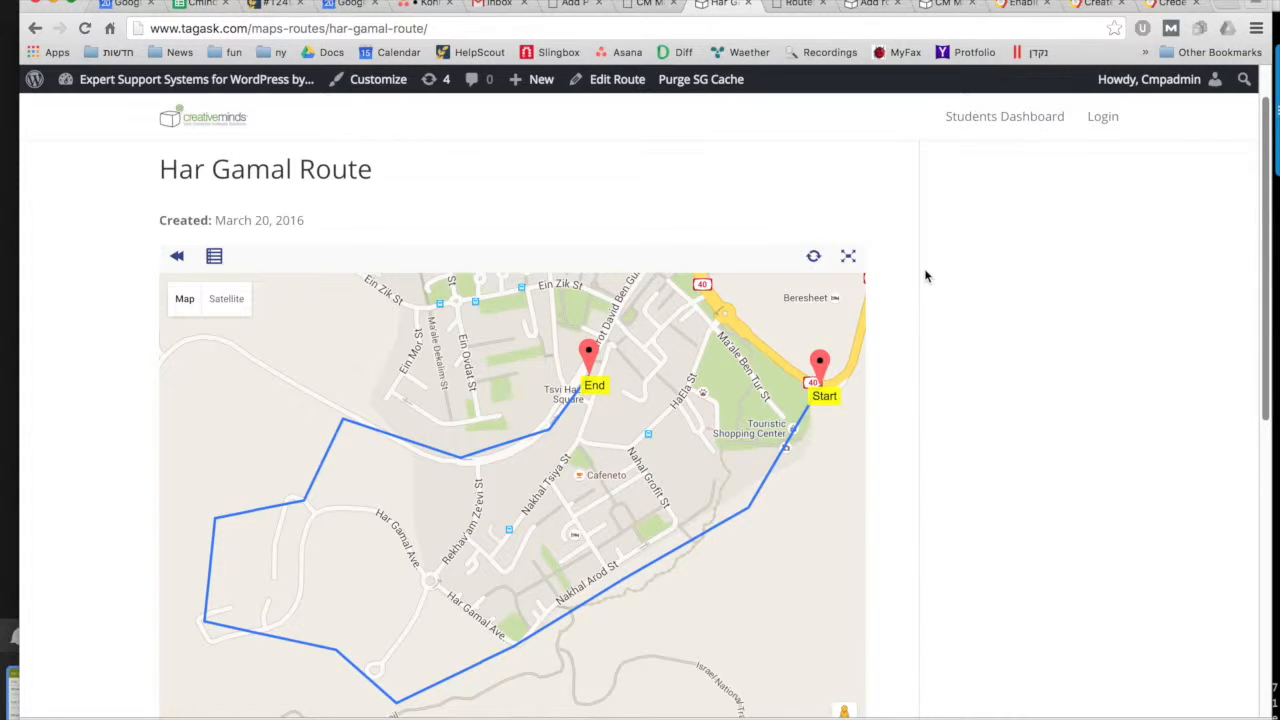
{"action": "scroll", "coordinate": [966, 275], "scroll_direction": "down", "scroll_amount": 2}
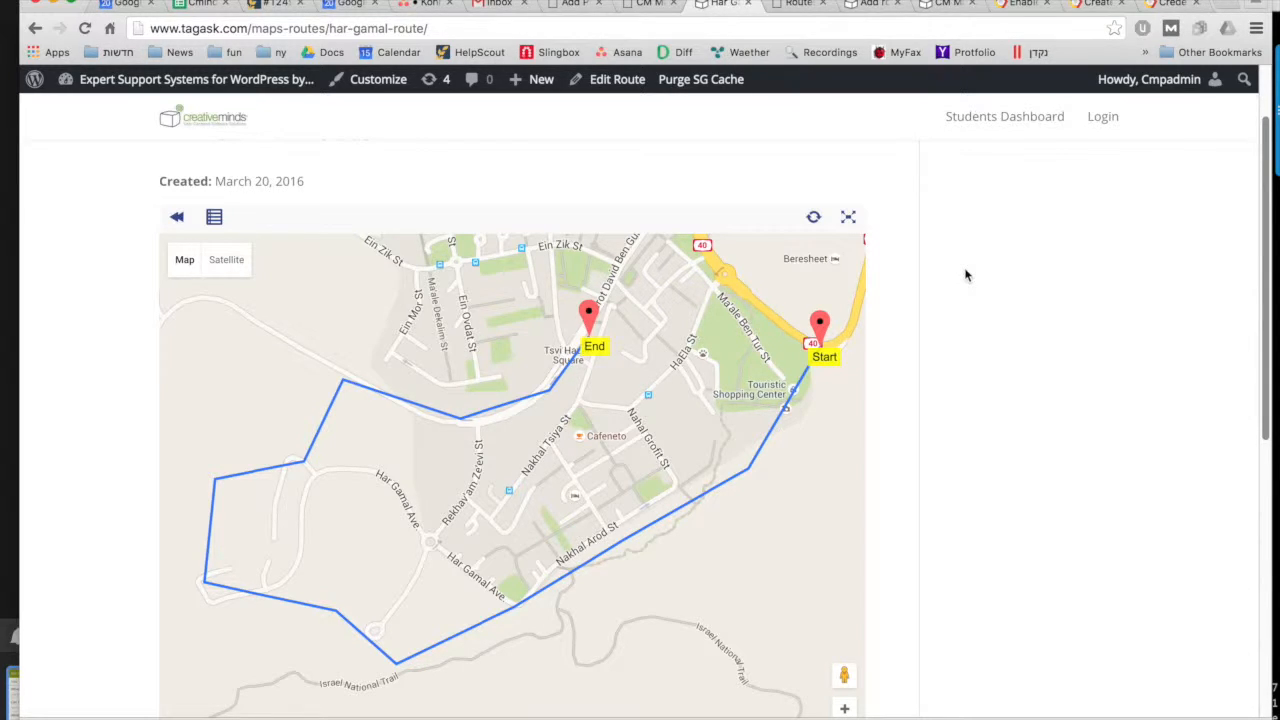
{"action": "left_click", "coordinate": [228, 262]}
{"action": "left_click", "coordinate": [185, 262]}
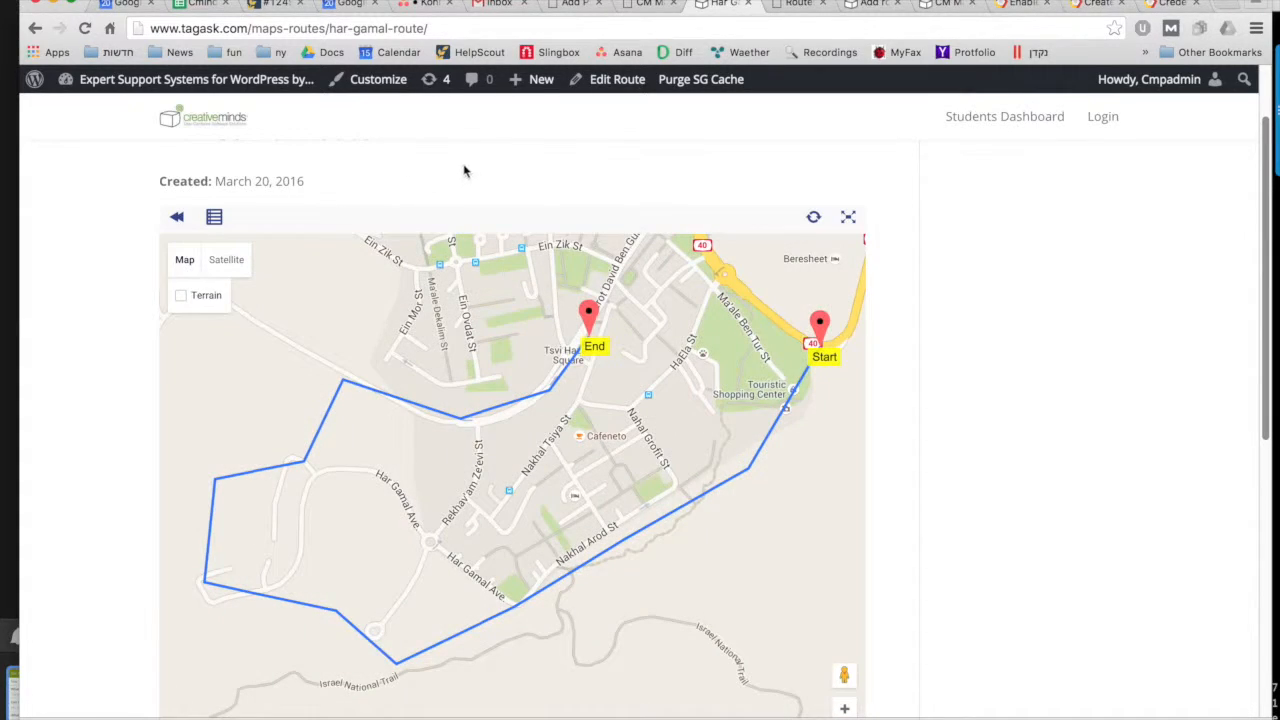
{"action": "scroll", "coordinate": [1007, 175], "scroll_direction": "down", "scroll_amount": 1}
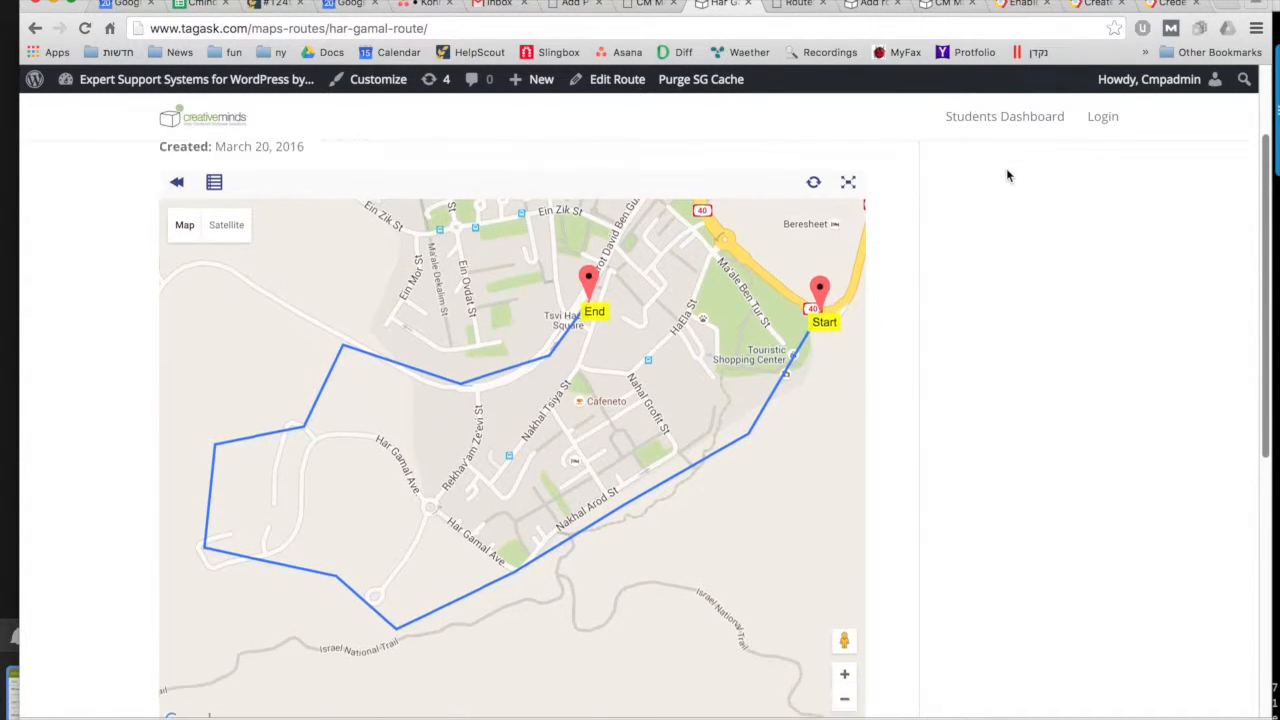
{"action": "scroll", "coordinate": [1006, 168], "scroll_direction": "down", "scroll_amount": 10}
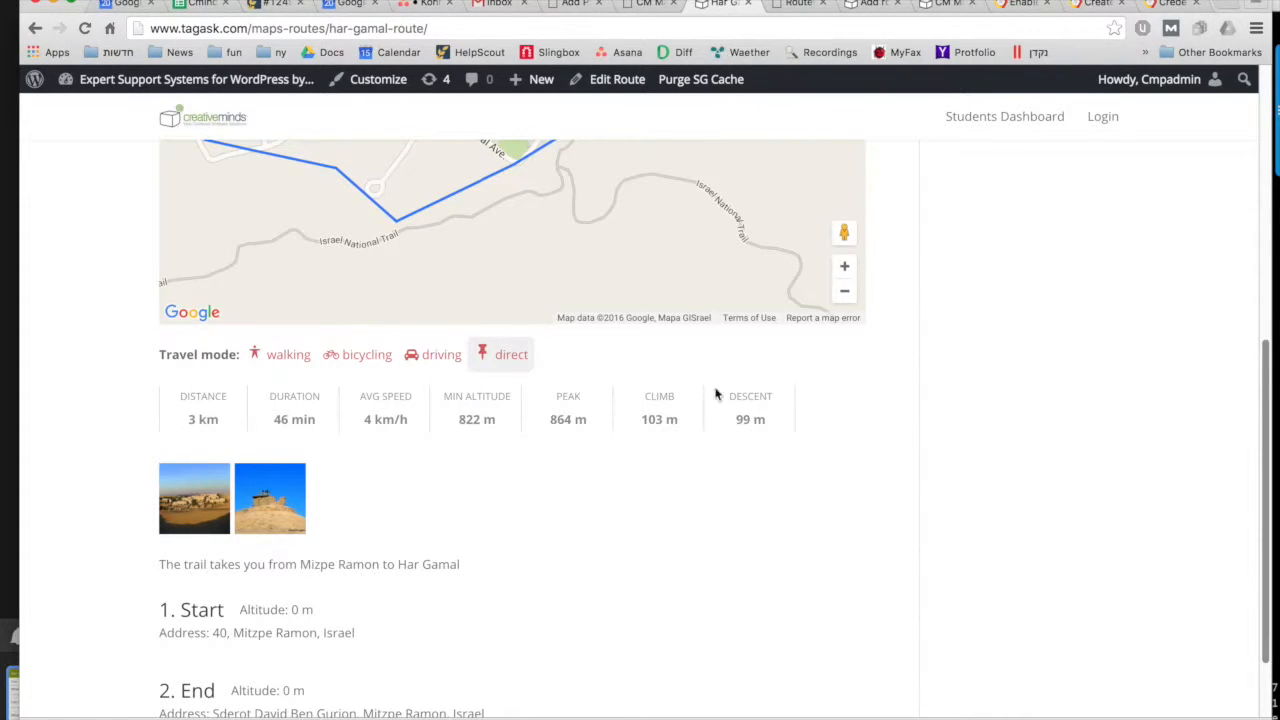
View the hilltop lookout photo enlarged, close it, and check the Start and End location details.
{"action": "left_click", "coordinate": [278, 494]}
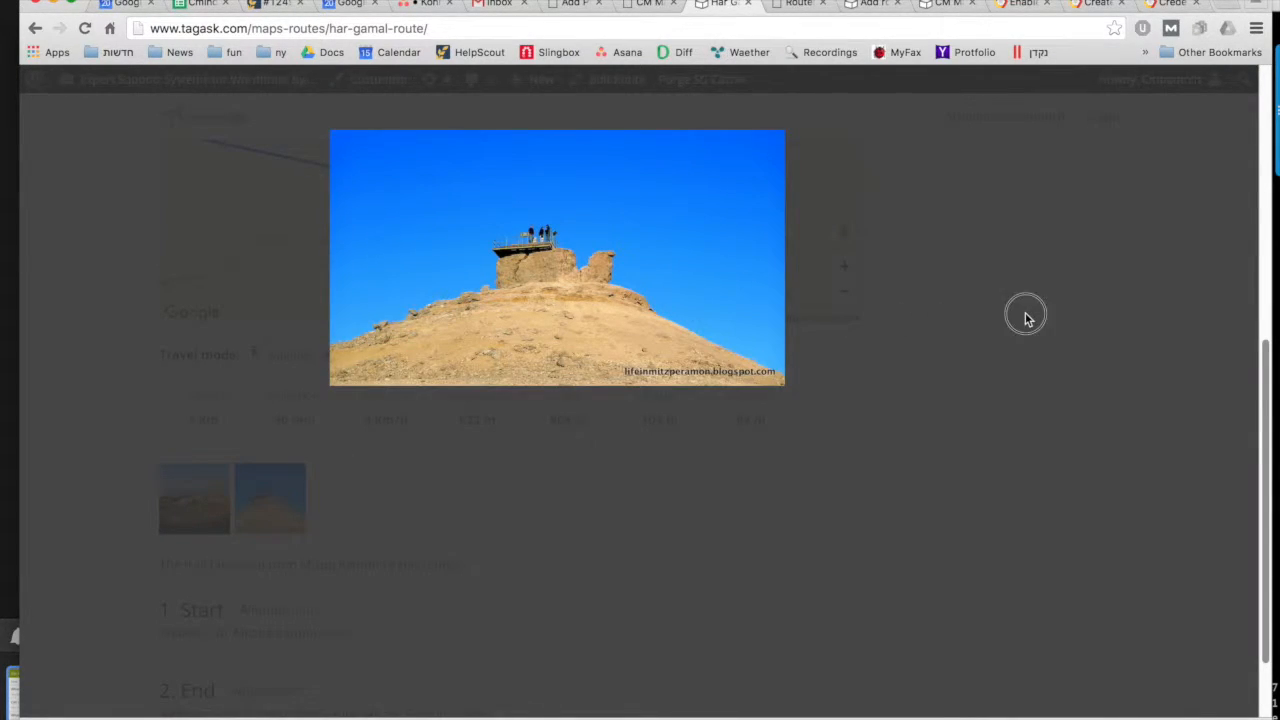
{"action": "left_click", "coordinate": [176, 368]}
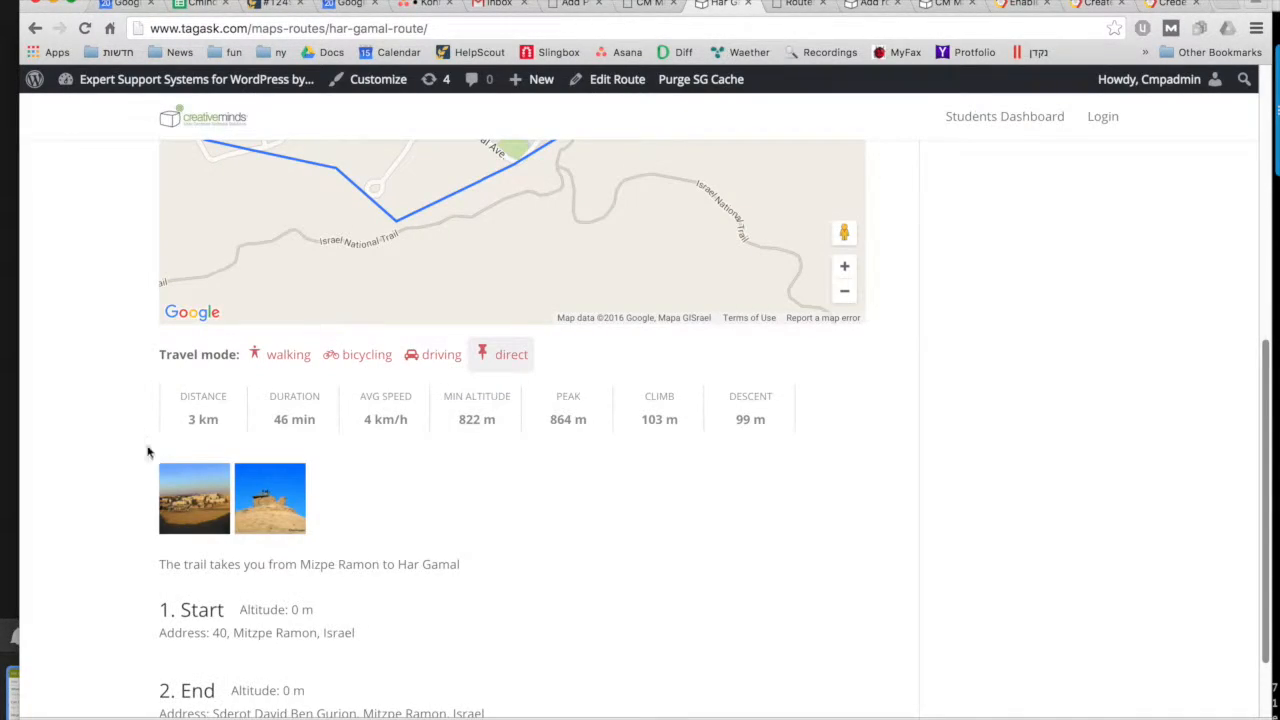
{"action": "scroll", "coordinate": [188, 464], "scroll_direction": "down", "scroll_amount": 2}
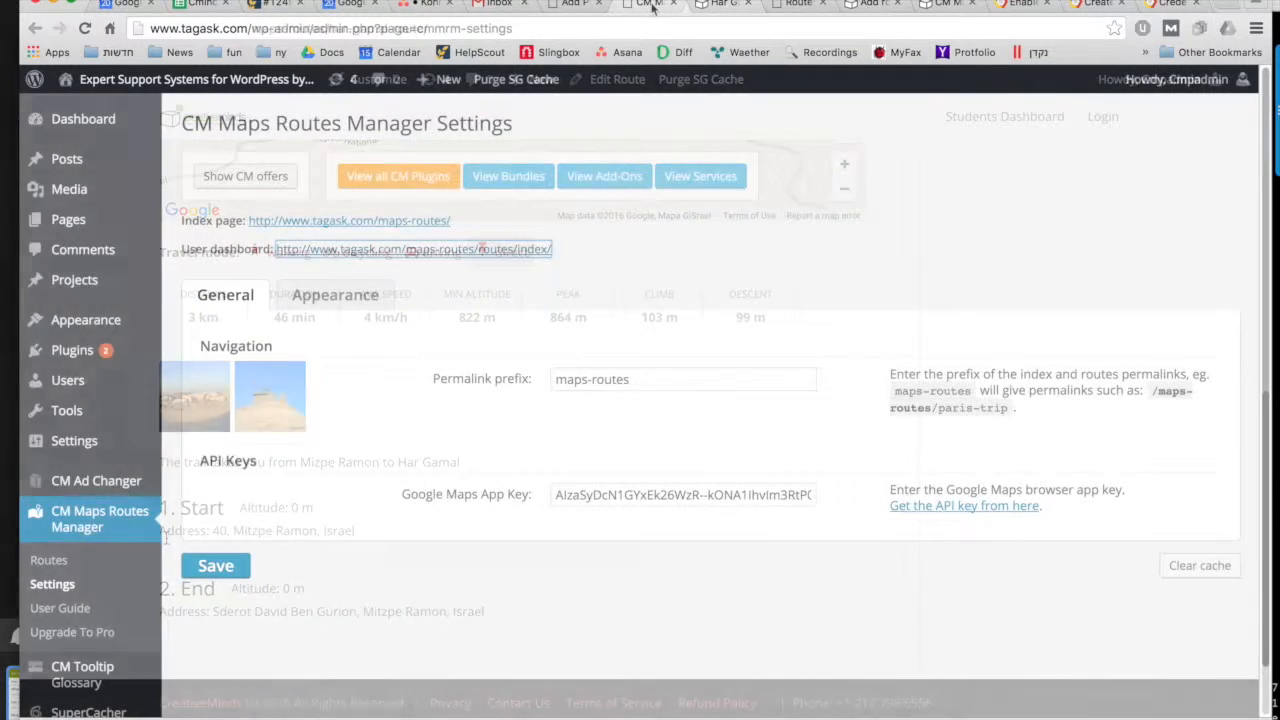
Open the plugin's index page from its settings and examine the overview map and the list of routes.
{"action": "left_click", "coordinate": [414, 222]}
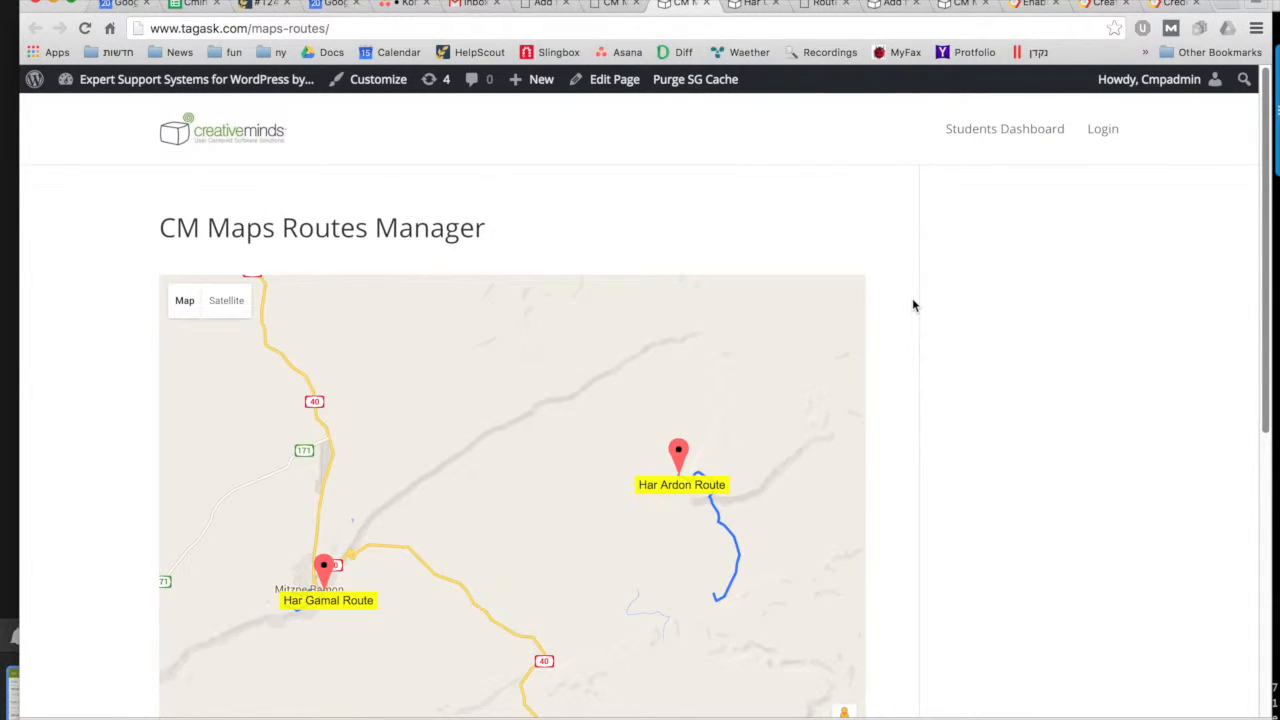
{"action": "scroll", "coordinate": [912, 305], "scroll_direction": "down", "scroll_amount": 3}
{"action": "scroll", "coordinate": [912, 305], "scroll_direction": "up", "scroll_amount": 2}
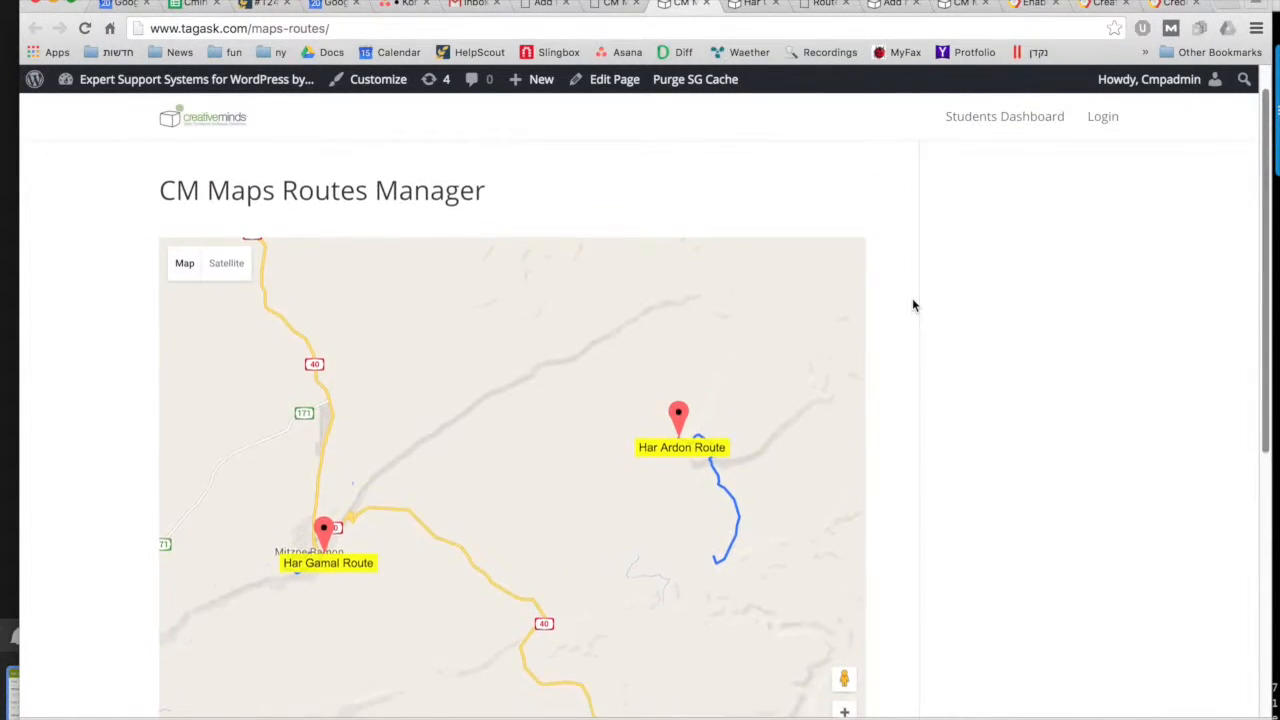
{"action": "scroll", "coordinate": [912, 305], "scroll_direction": "down", "scroll_amount": 4}
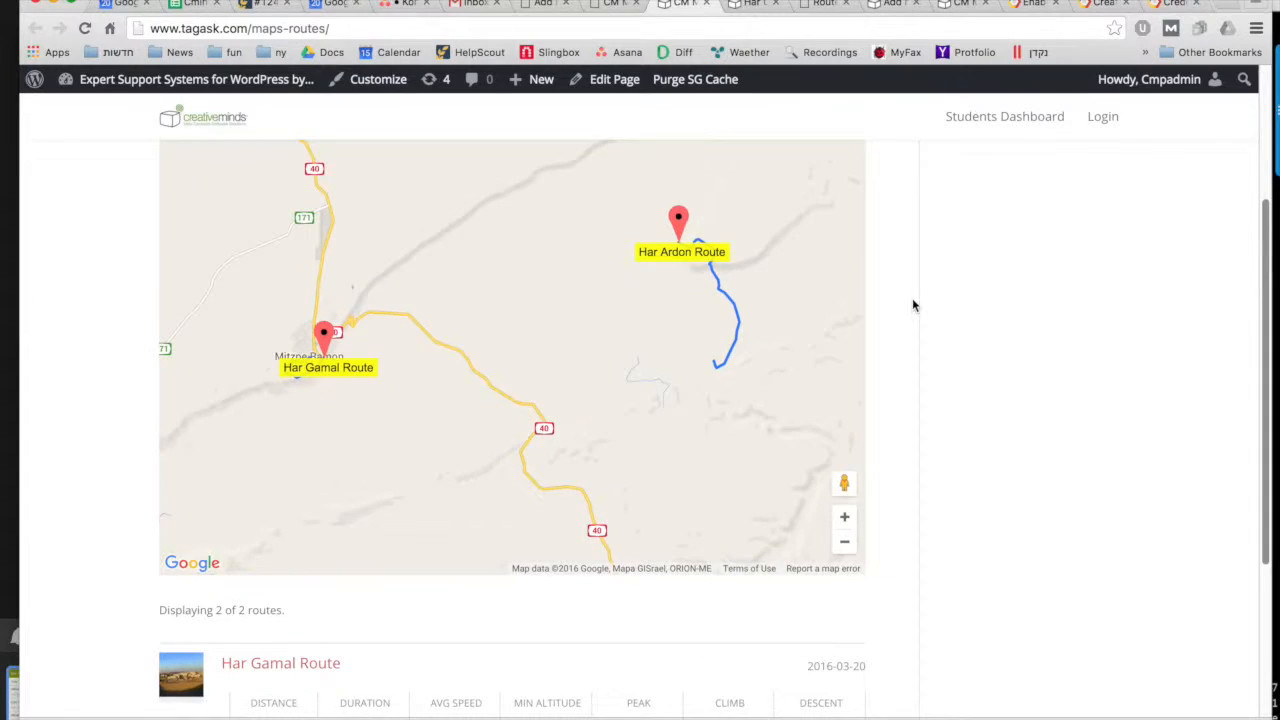
{"action": "scroll", "coordinate": [912, 305], "scroll_direction": "up", "scroll_amount": 2}
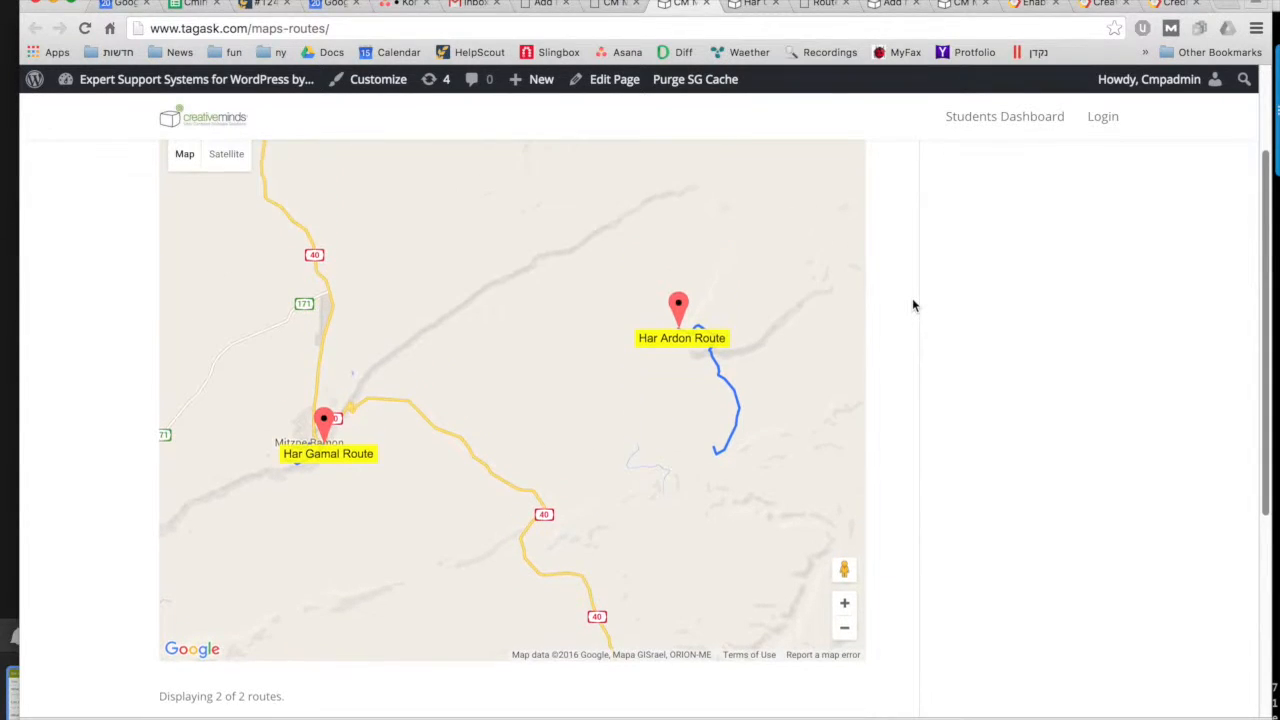
Open the Har Ardon Route from the overview map, review its trail and details, and return to the routes index.
{"action": "left_click", "coordinate": [680, 312]}
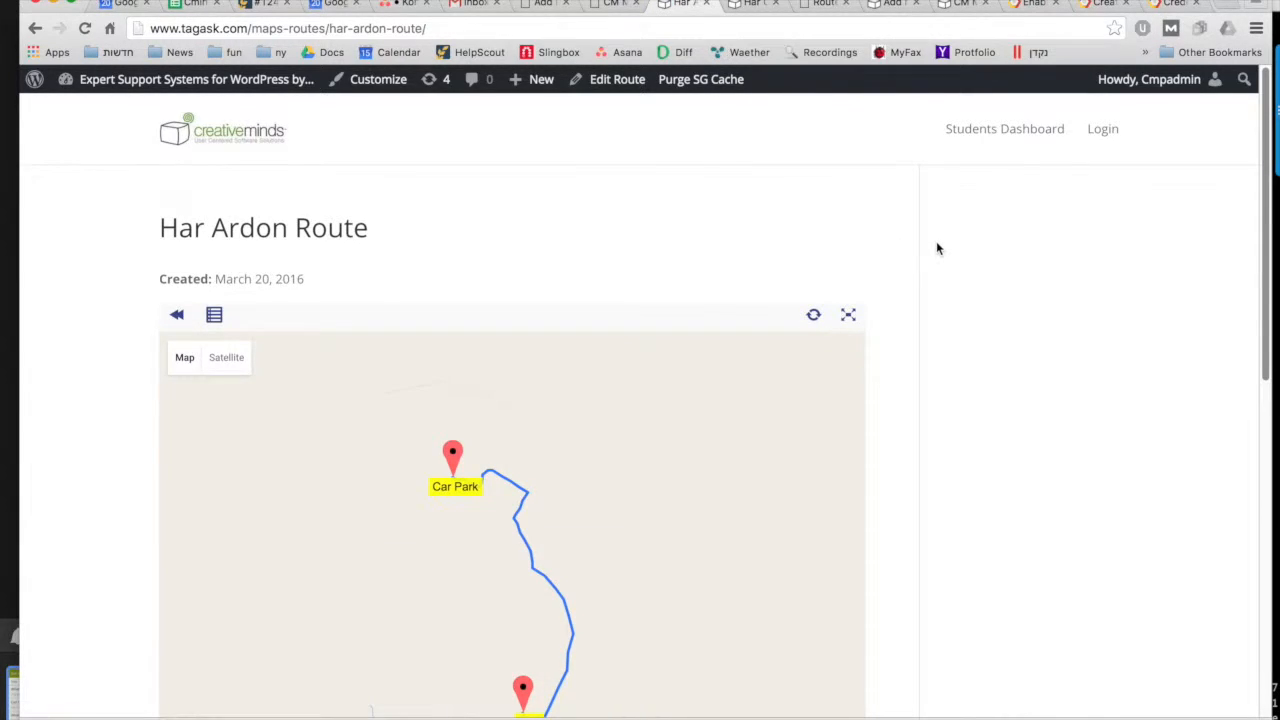
{"action": "scroll", "coordinate": [937, 248], "scroll_direction": "down", "scroll_amount": 3}
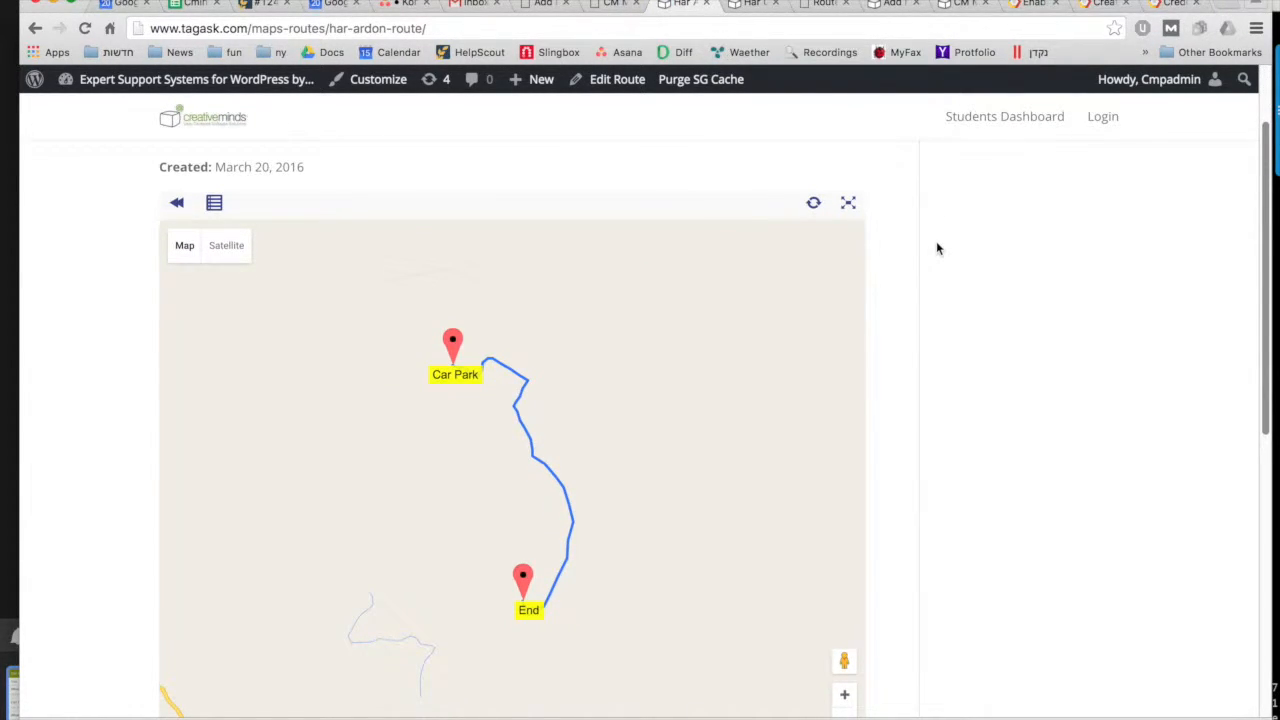
{"action": "scroll", "coordinate": [937, 248], "scroll_direction": "down", "scroll_amount": 10}
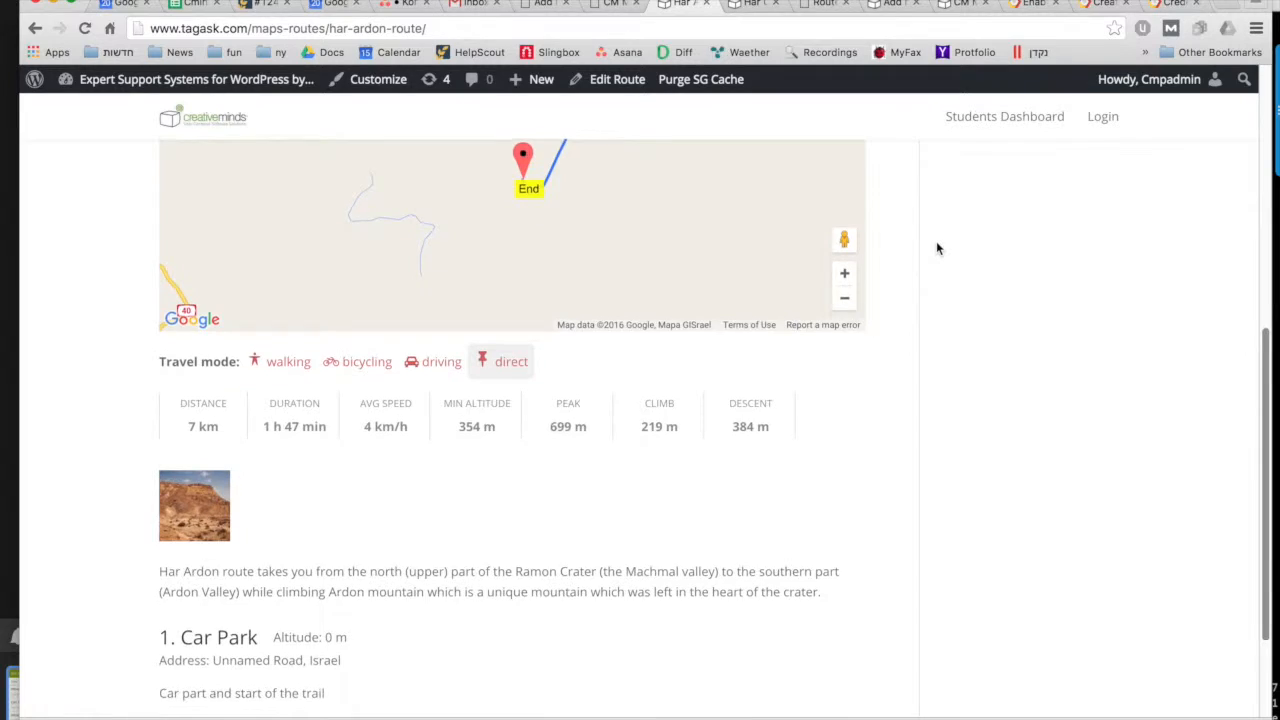
{"action": "scroll", "coordinate": [936, 241], "scroll_direction": "down", "scroll_amount": 3}
{"action": "scroll", "coordinate": [936, 241], "scroll_direction": "up", "scroll_amount": 15}
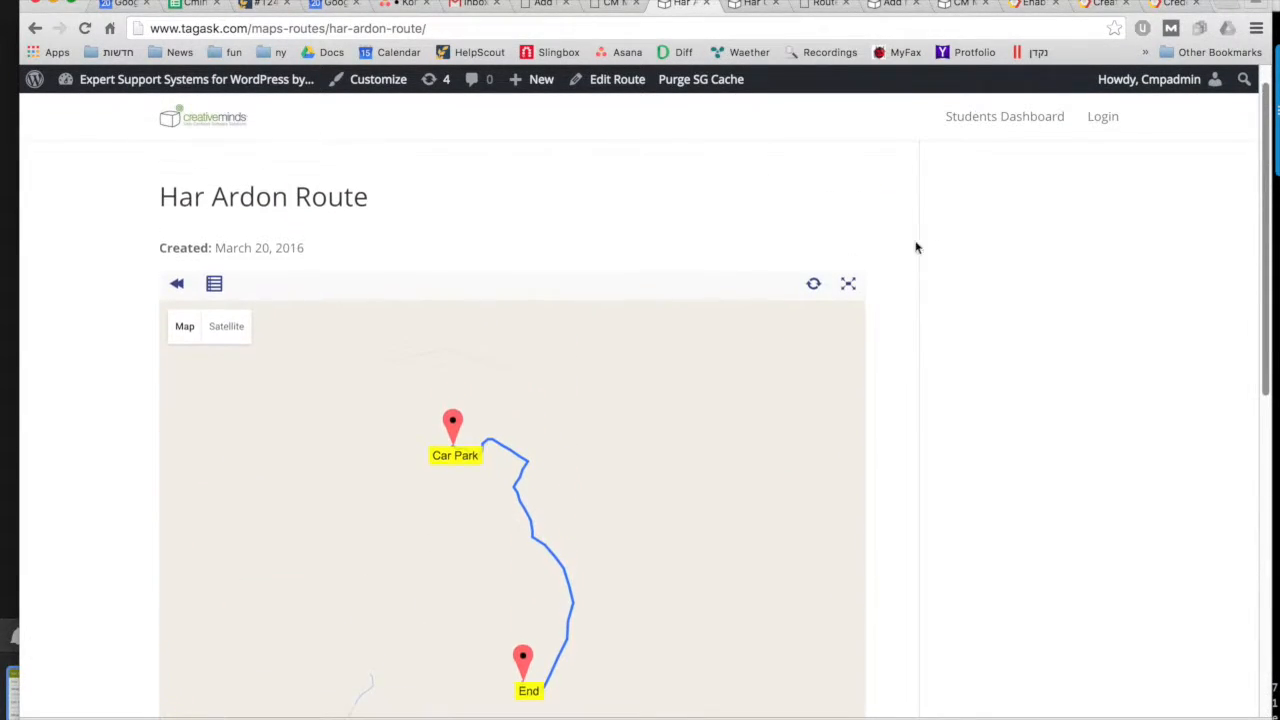
{"action": "left_click", "coordinate": [35, 28]}
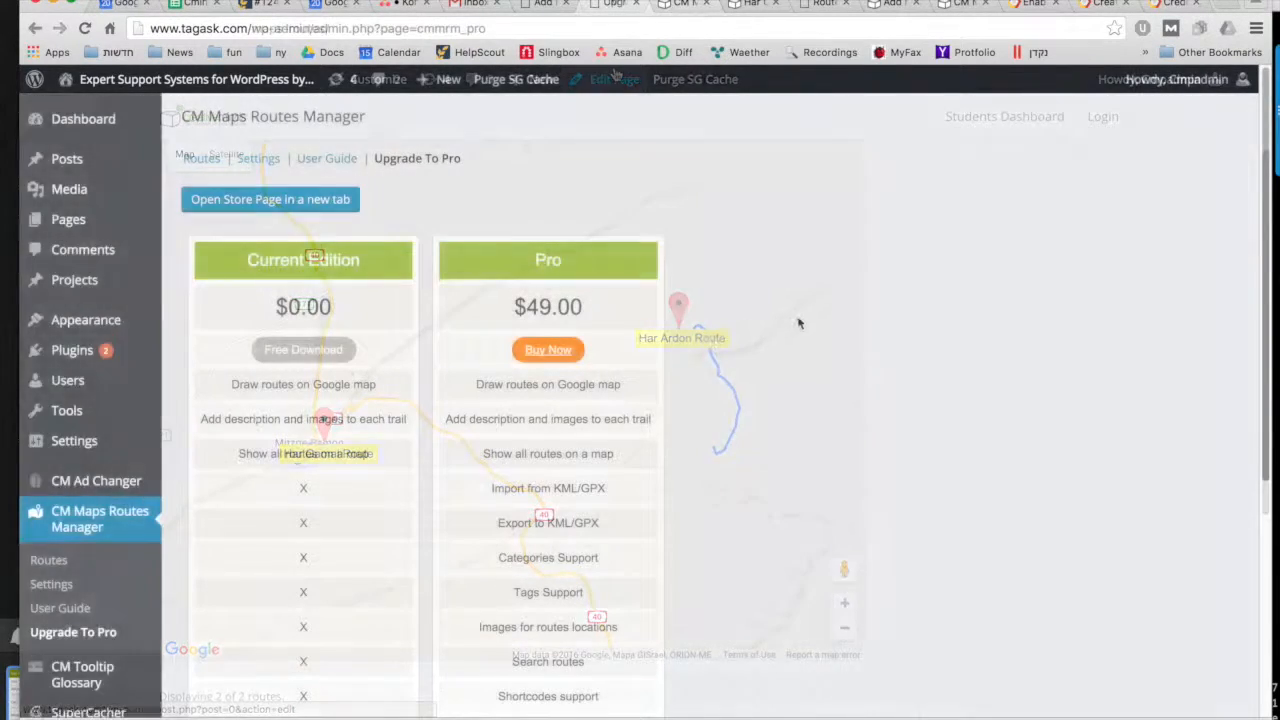
Open the plugin's Upgrade To Pro page and compare the features of the Current and Pro editions.
{"action": "scroll", "coordinate": [799, 323], "scroll_direction": "down", "scroll_amount": 4}
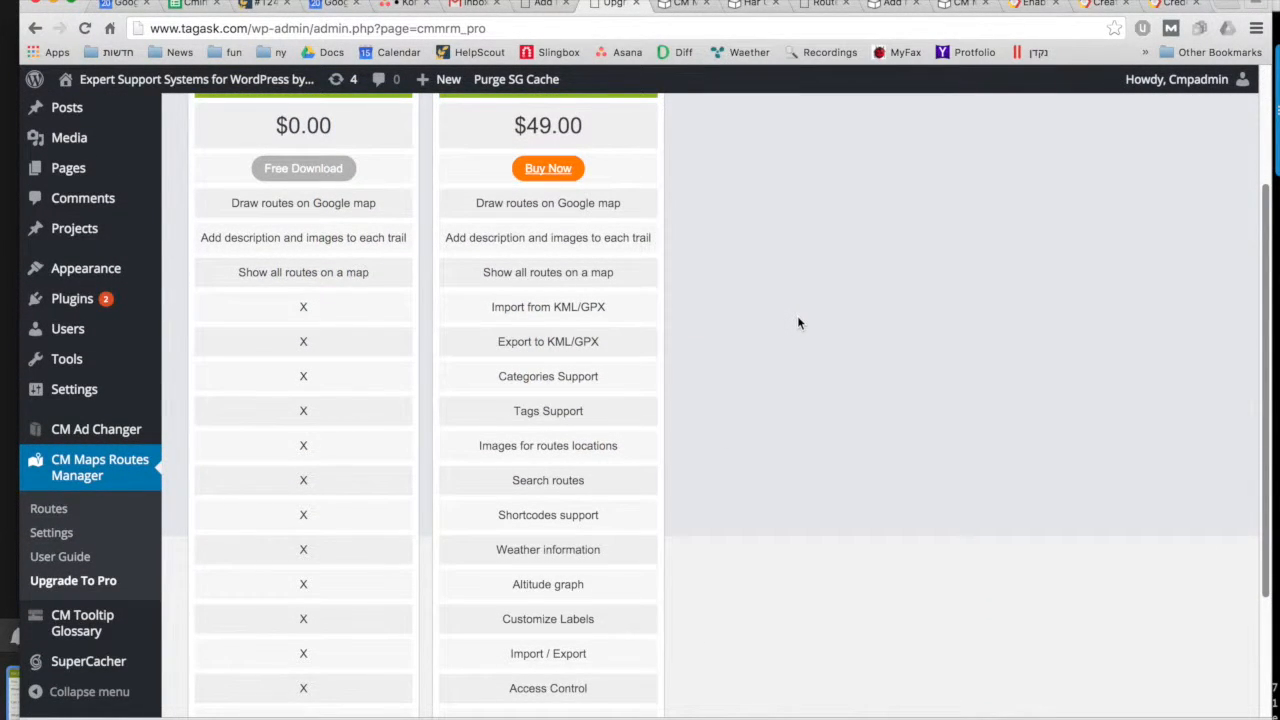